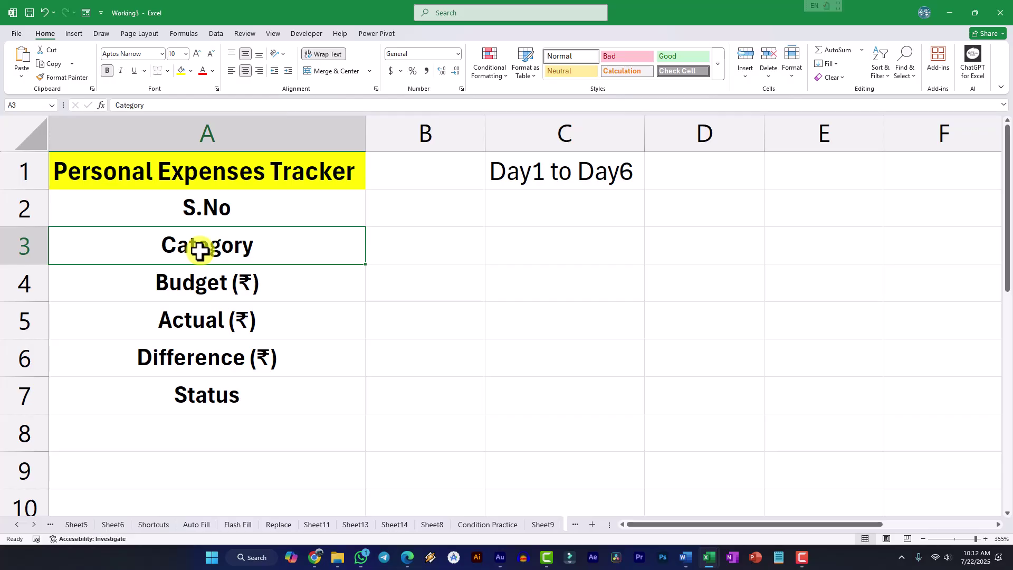
- Review the planned Personal Expenses Tracker column headings in A2:A7 and the day range note in C1
click(203, 285)
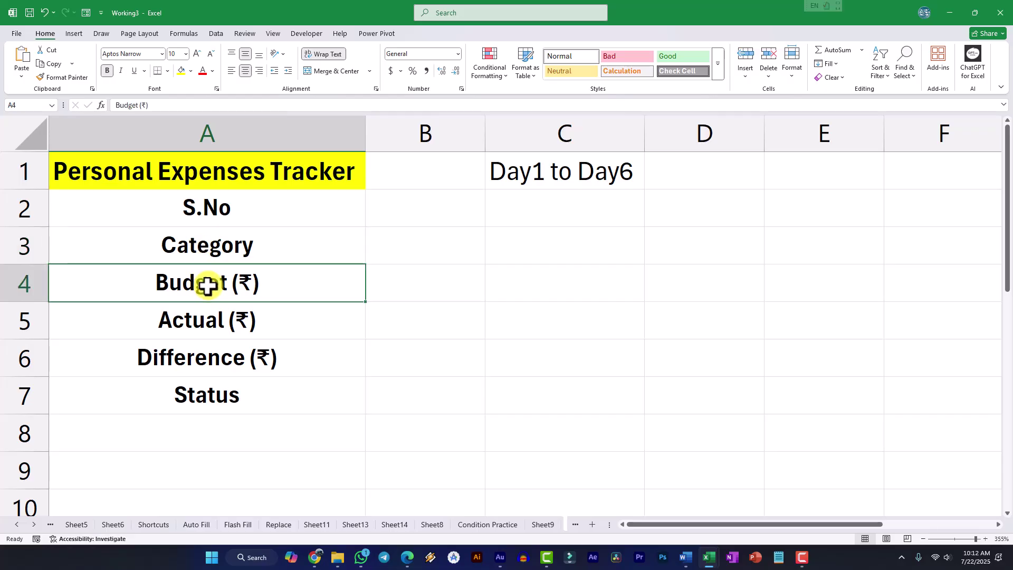
click(204, 320)
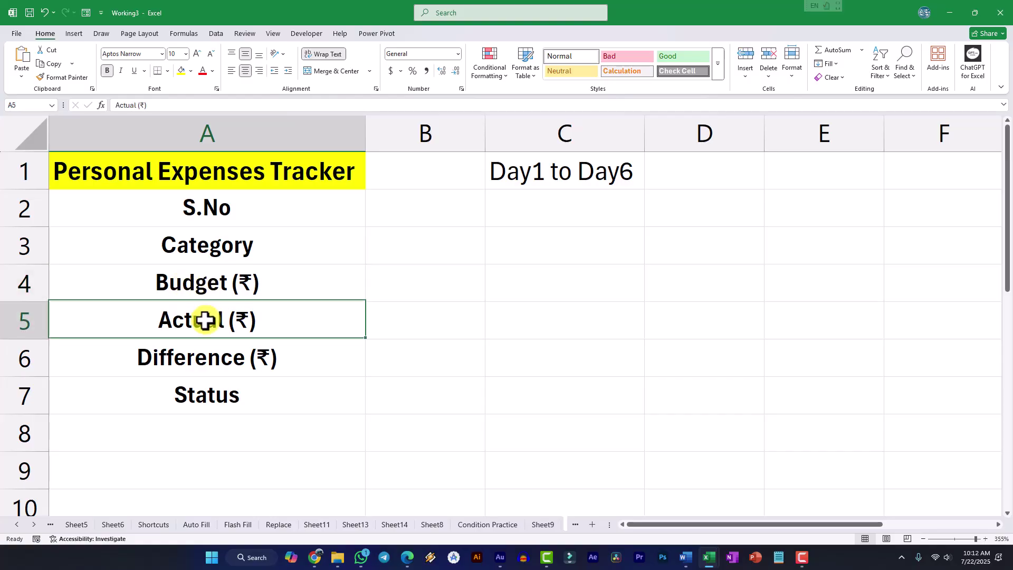
click(215, 287)
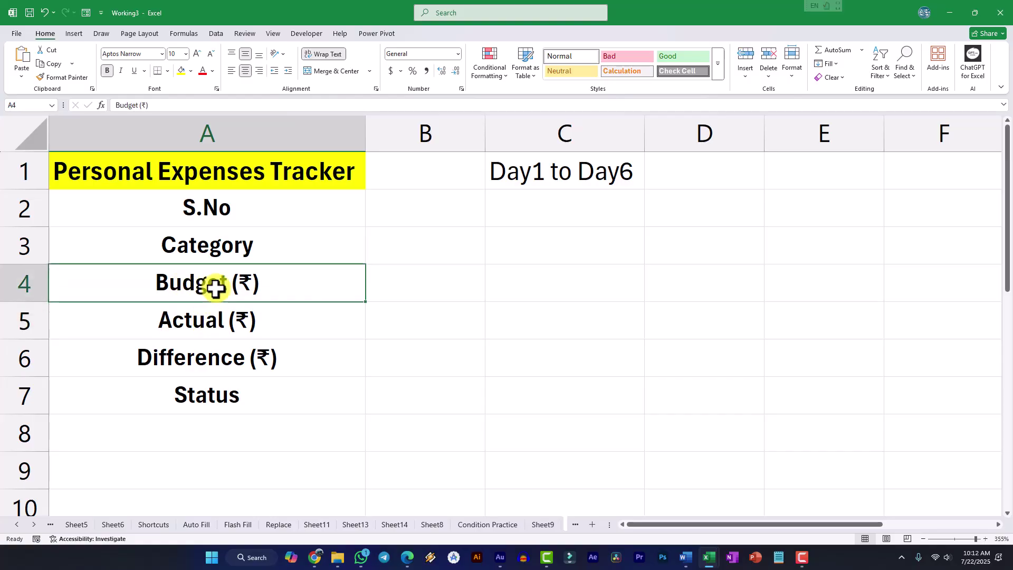
click(211, 321)
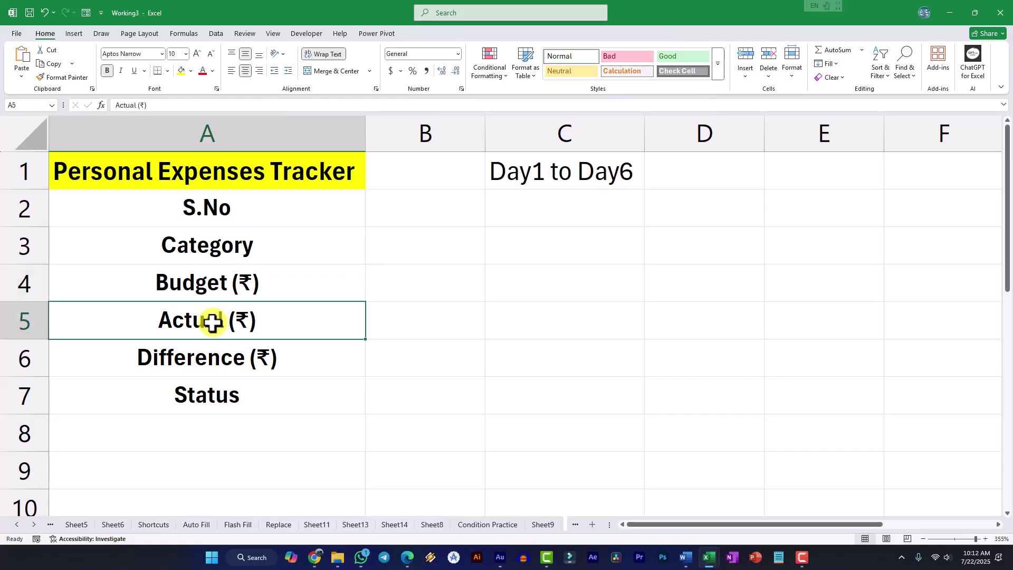
click(213, 363)
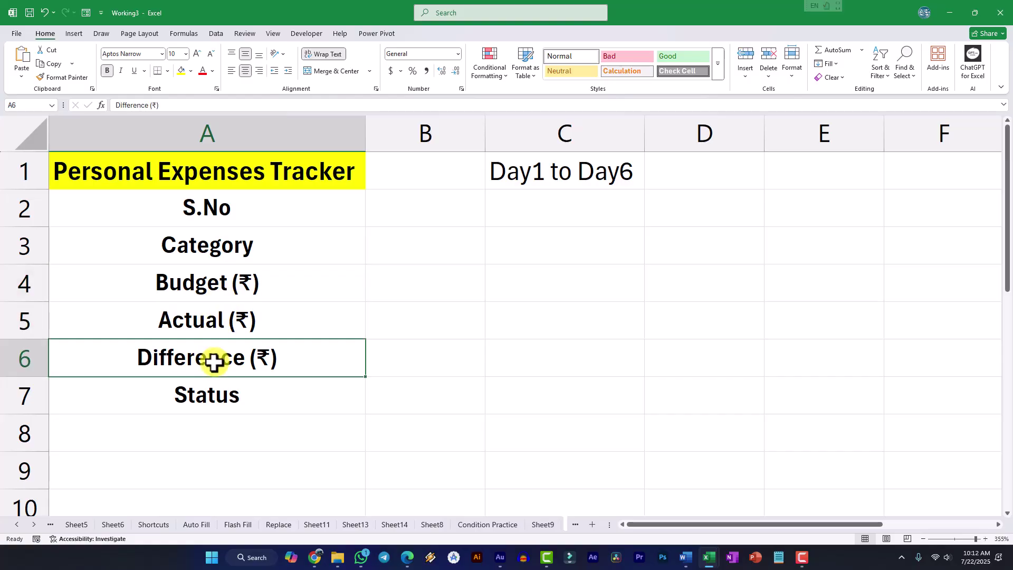
click(215, 391)
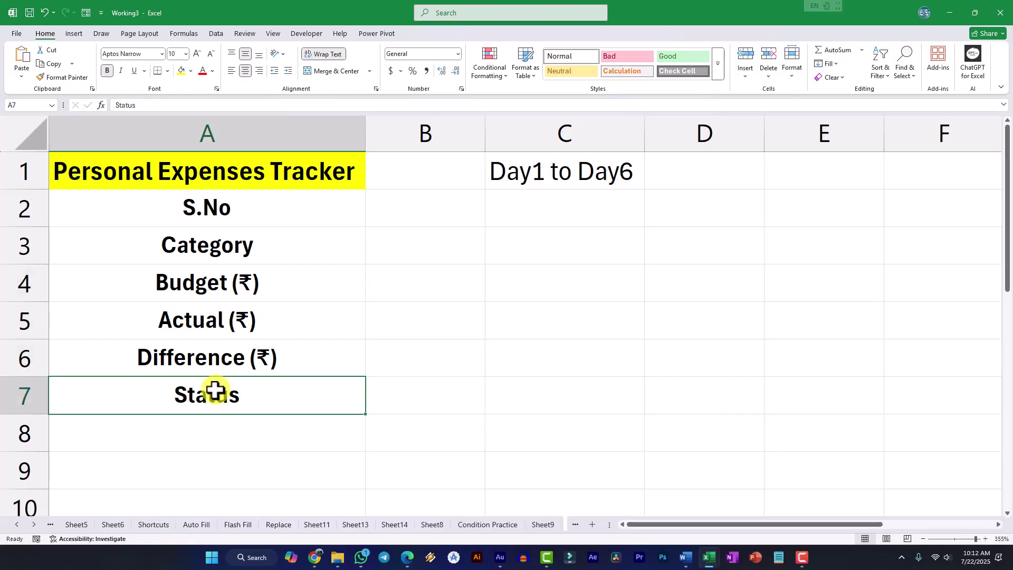
click(217, 365)
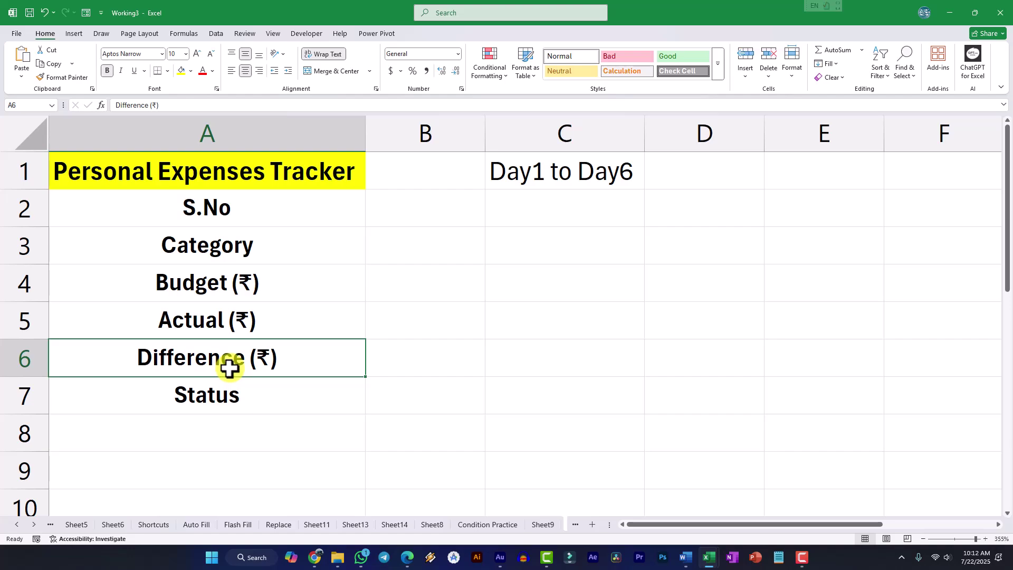
click(221, 395)
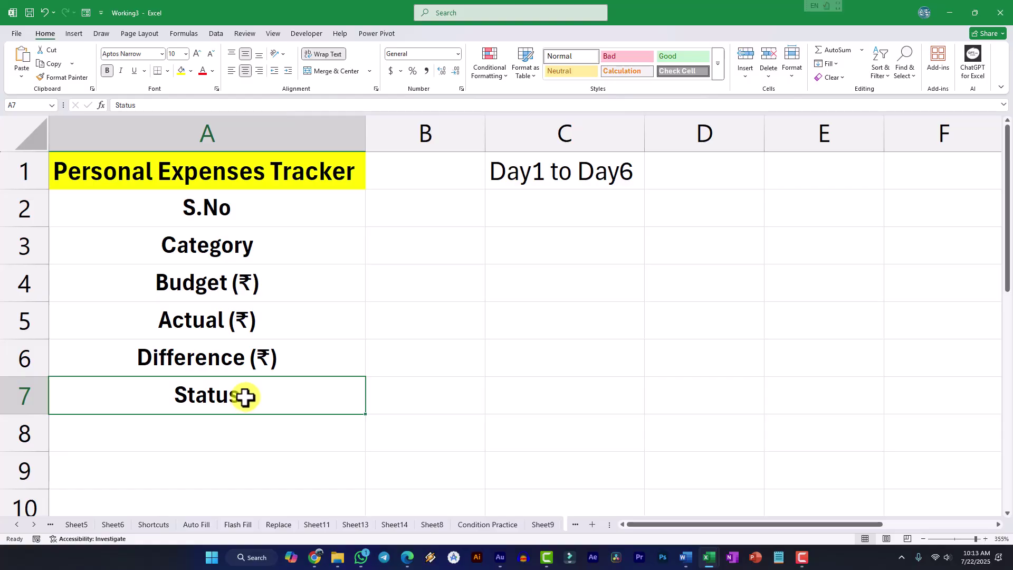
click(201, 365)
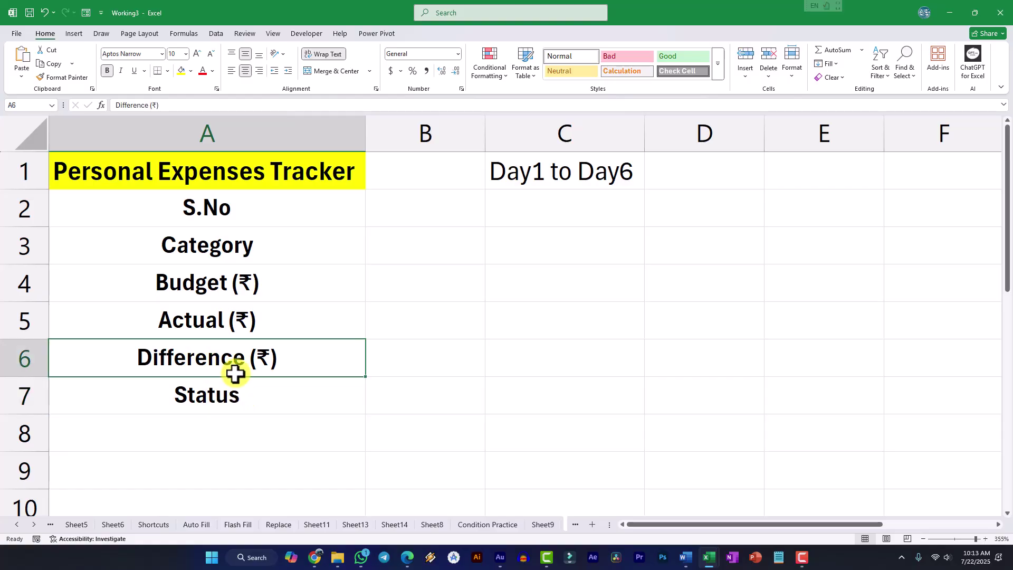
drag(239, 209, 240, 384)
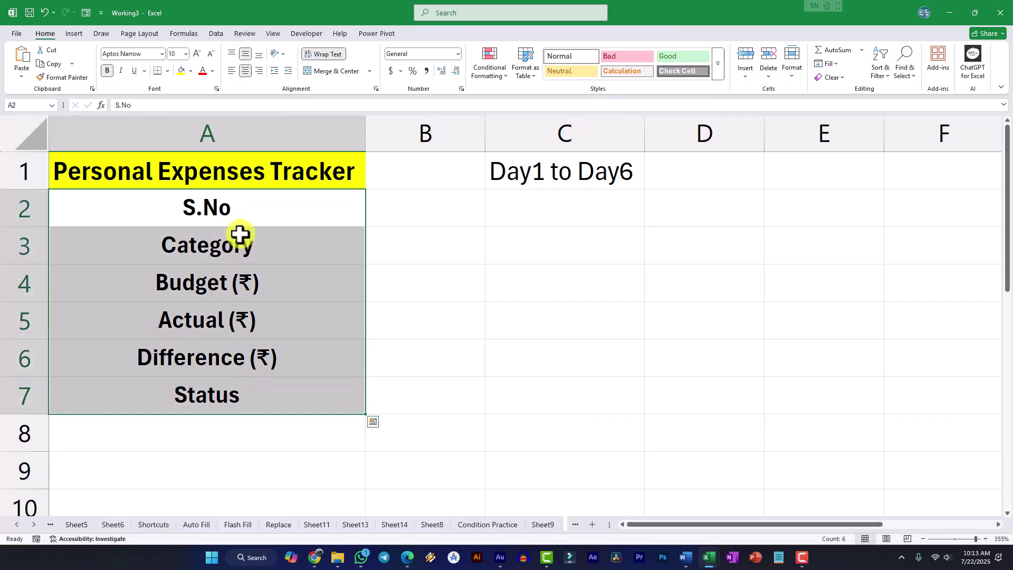
click(518, 178)
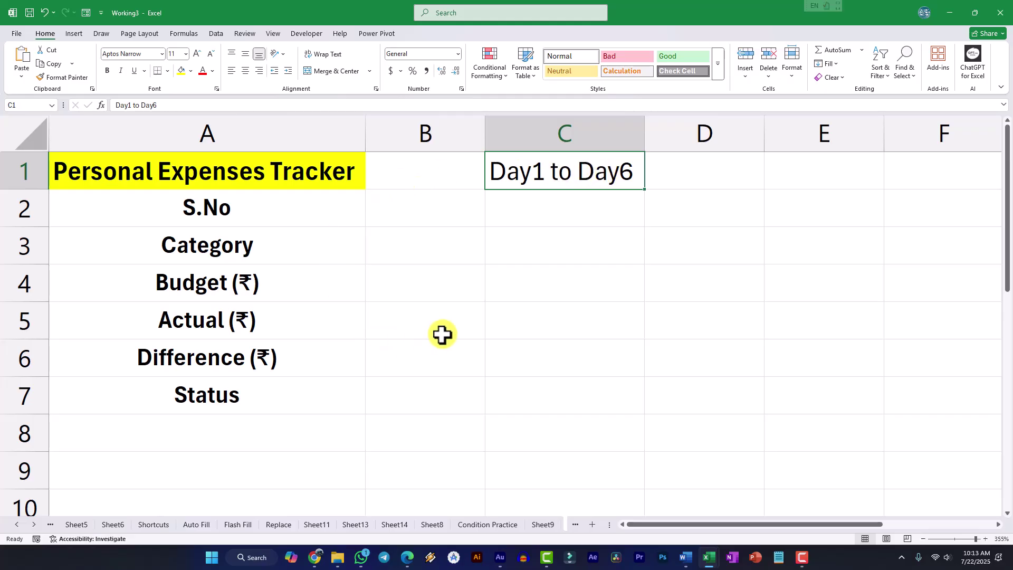
click(334, 272)
click(341, 224)
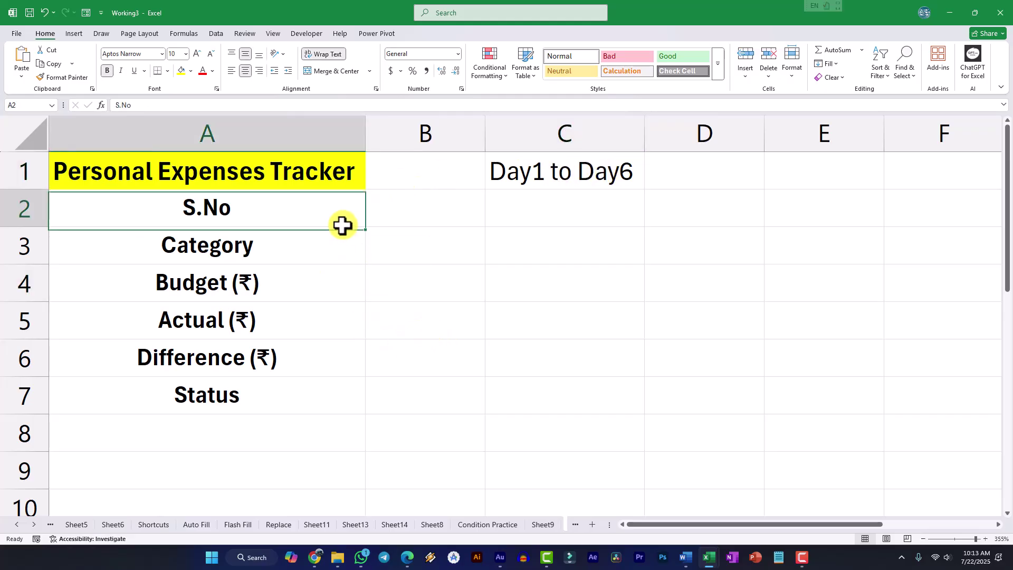
click(410, 285)
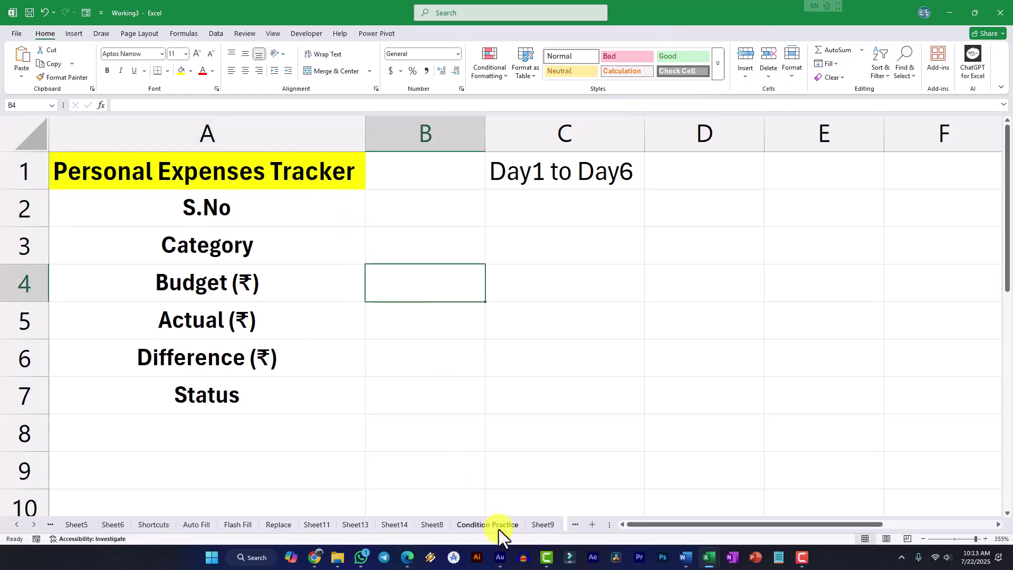
- Open Sheet9 and examine the expense table's headings, categories, and budget and actual amounts
click(544, 524)
click(296, 286)
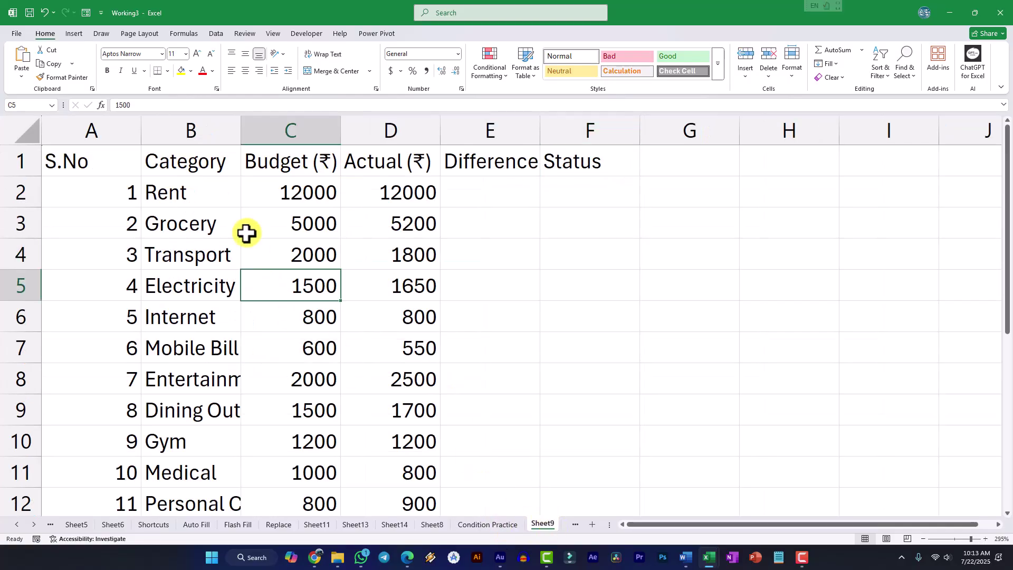
scroll(410, 338, down, 3)
scroll(410, 338, up, 3)
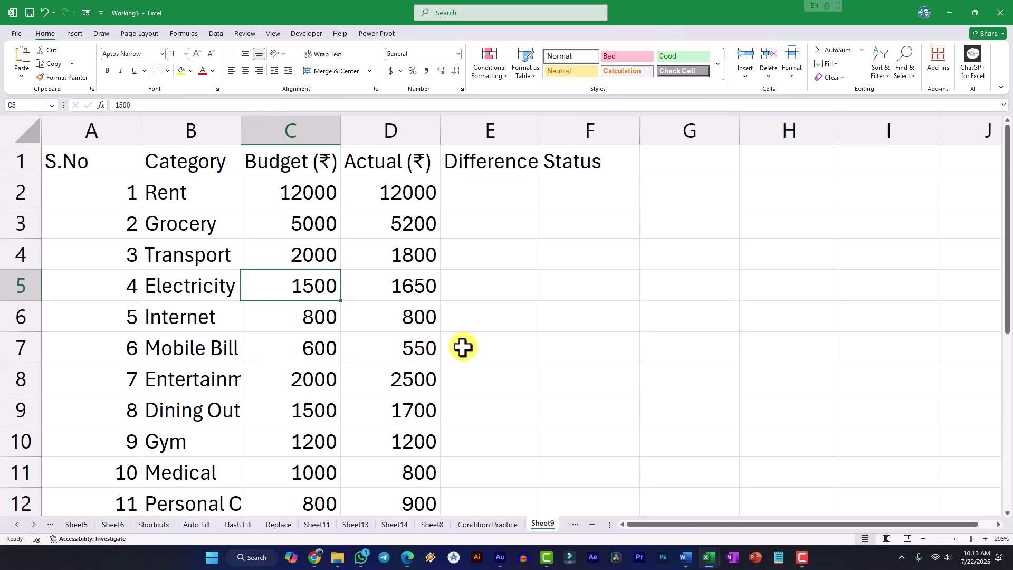
click(471, 323)
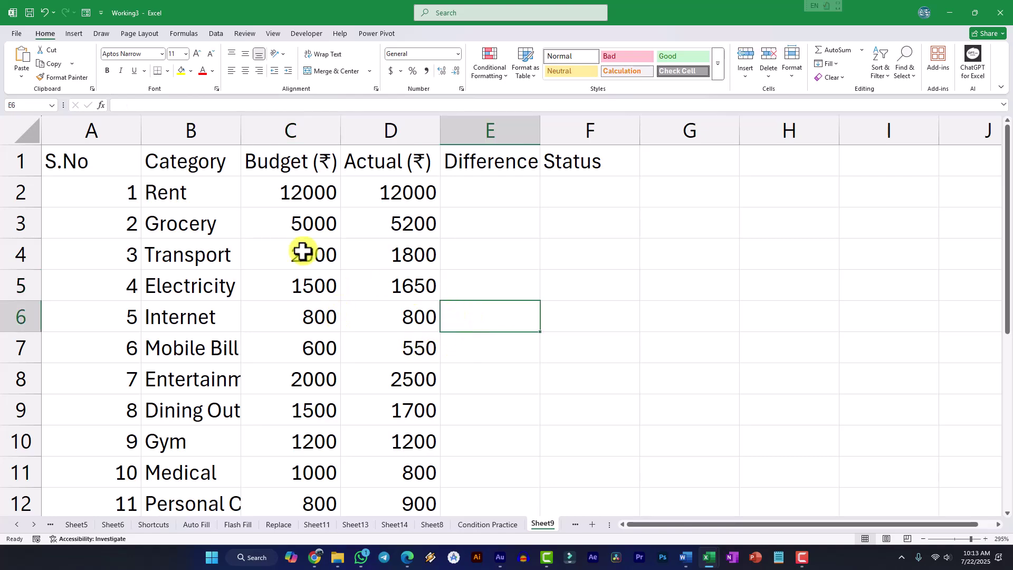
click(323, 197)
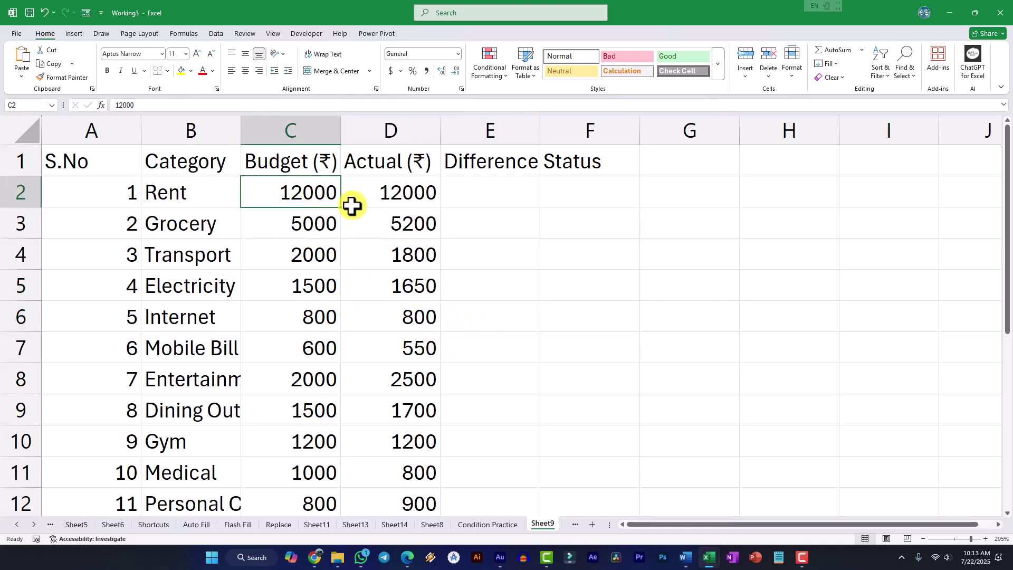
drag(199, 208, 203, 497)
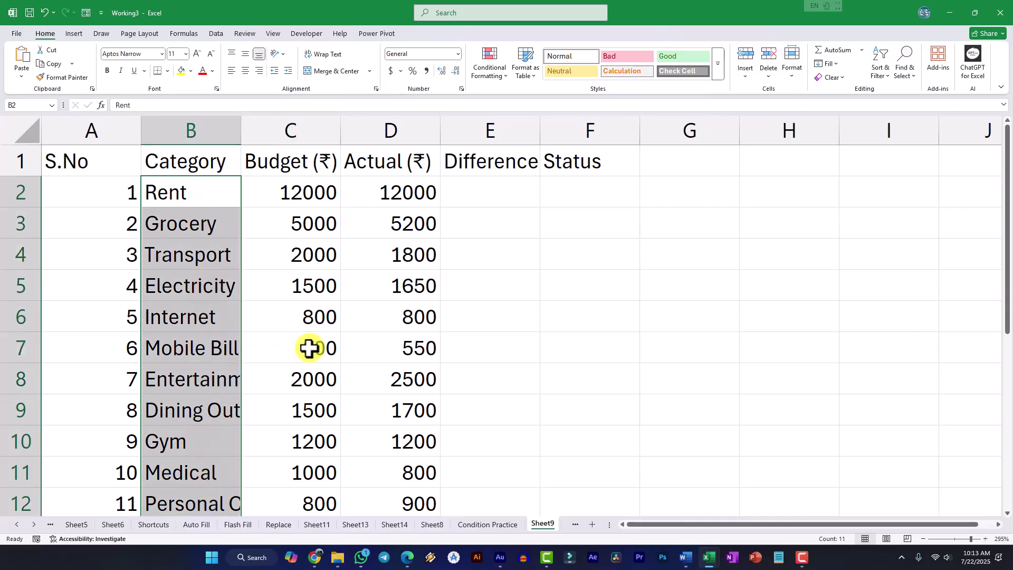
click(311, 348)
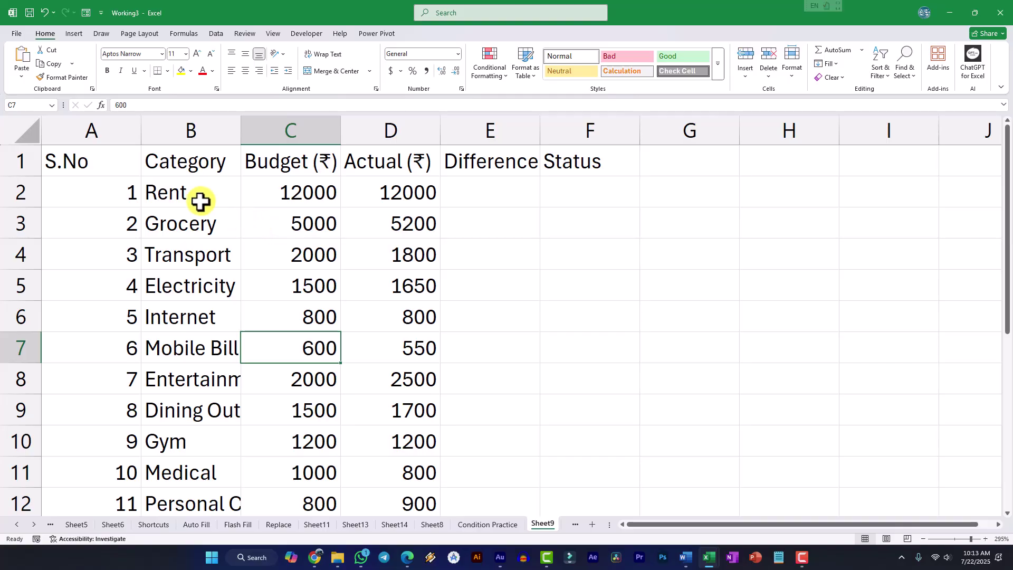
click(118, 163)
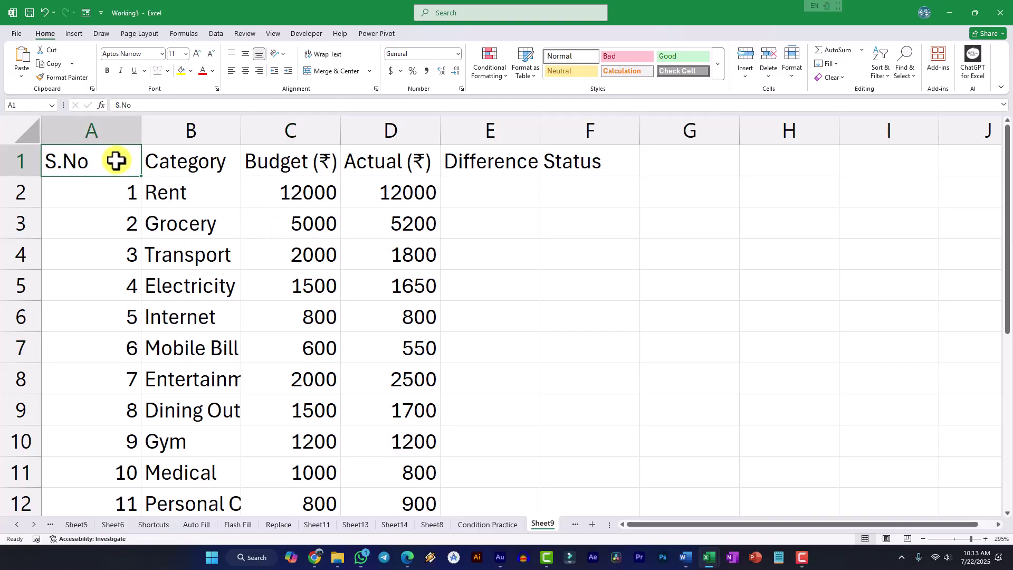
drag(113, 161, 301, 169)
click(300, 169)
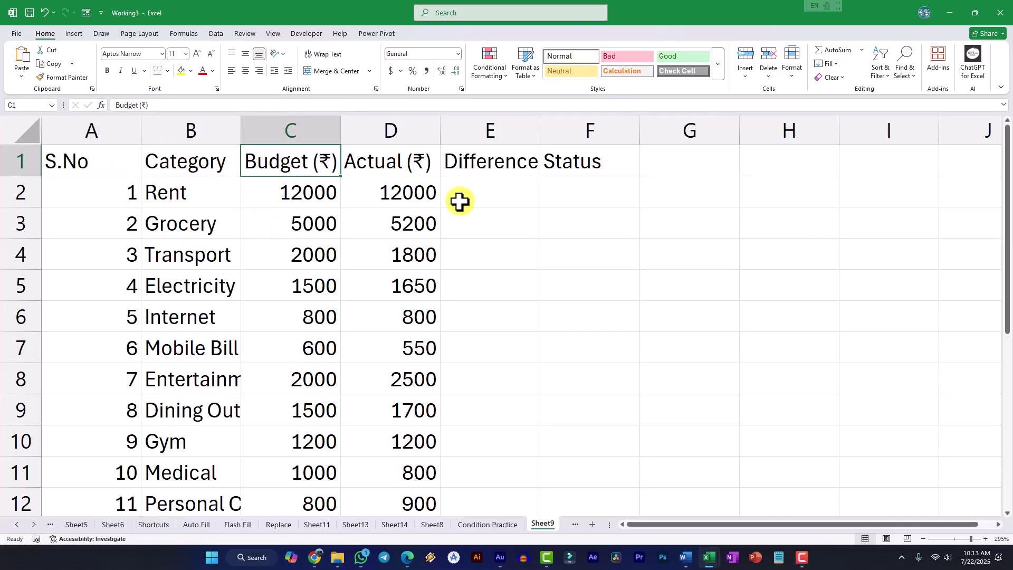
click(279, 247)
- Increase the font size of columns A to F to 14
drag(94, 130, 567, 132)
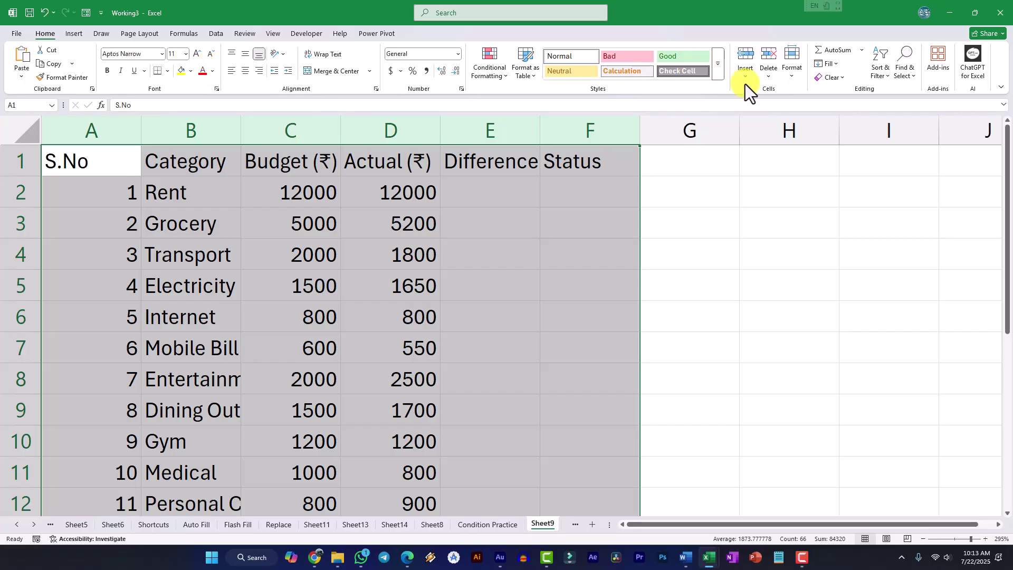
click(793, 80)
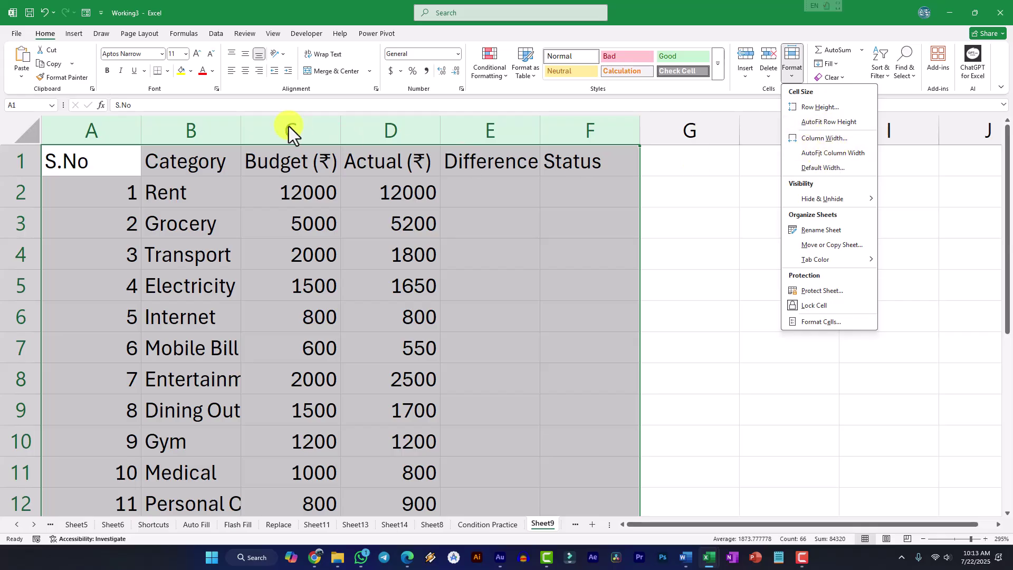
click(297, 195)
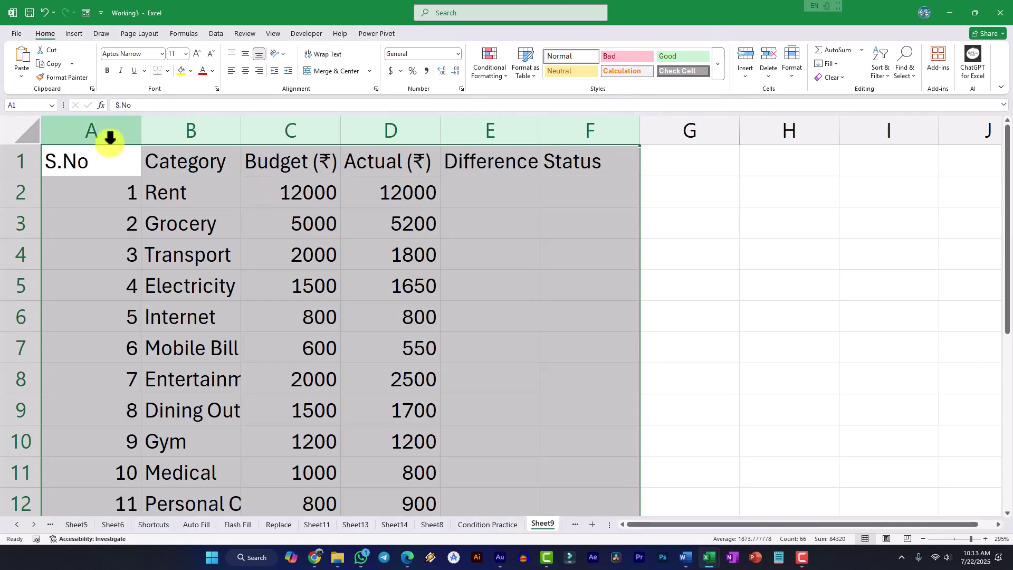
click(192, 55)
click(192, 55)
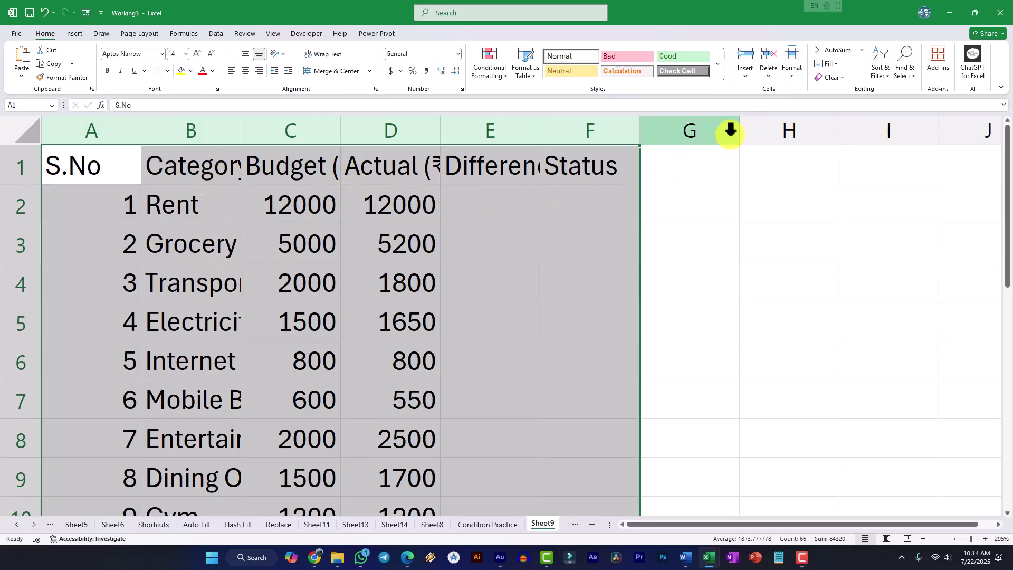
- AutoFit the widths of columns A to F and make header row 1 slightly taller
click(792, 73)
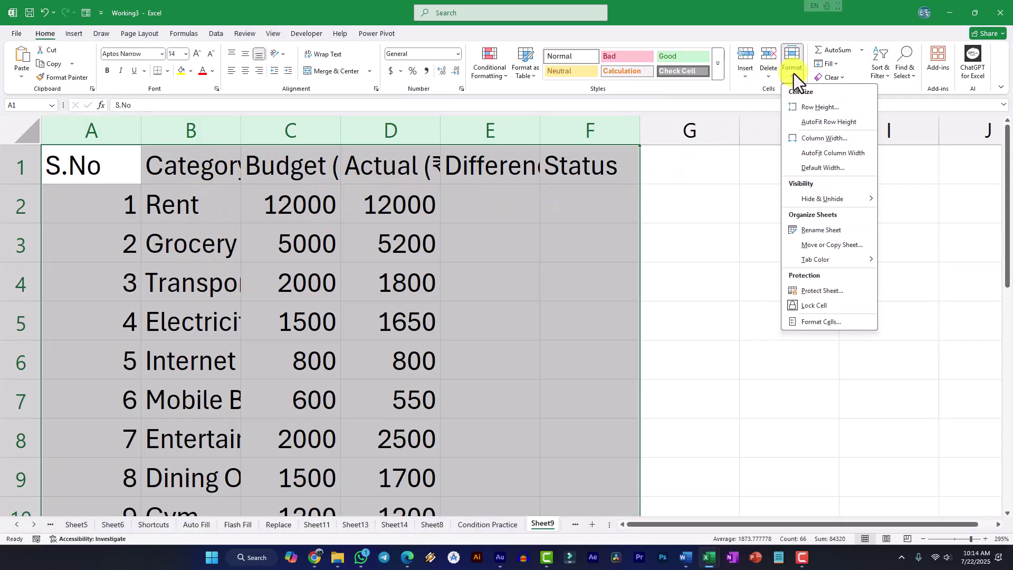
click(835, 156)
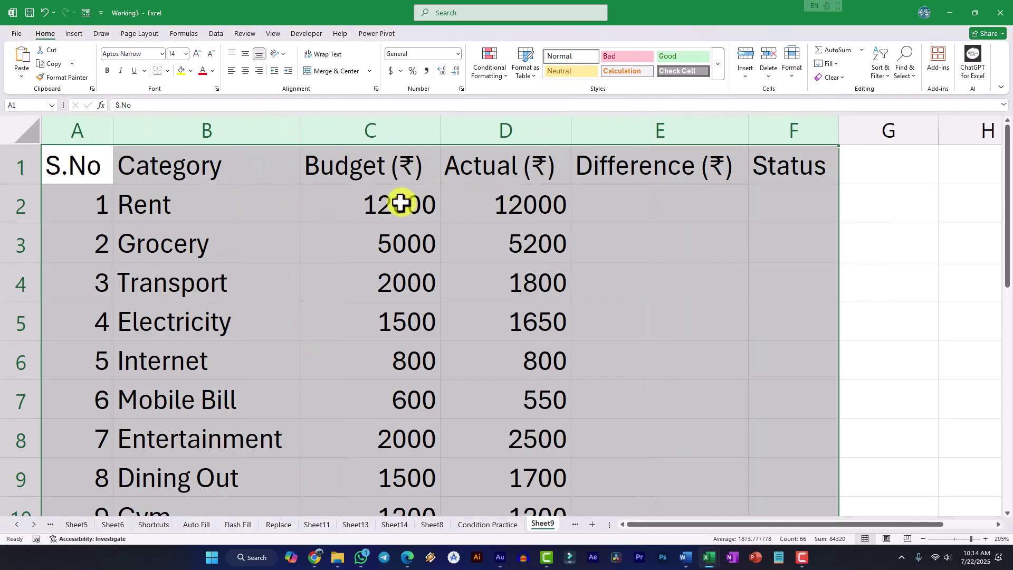
click(790, 78)
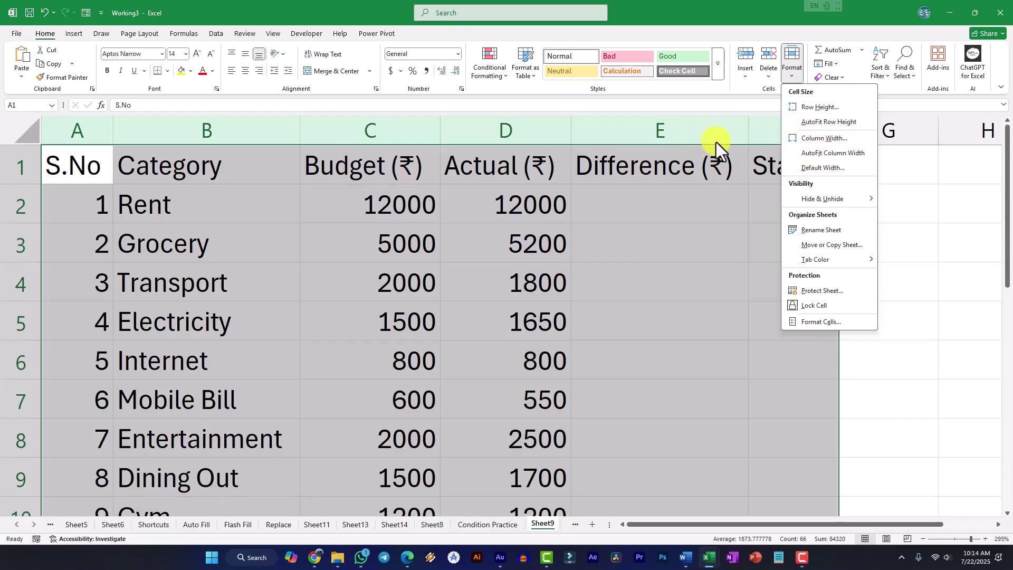
click(354, 133)
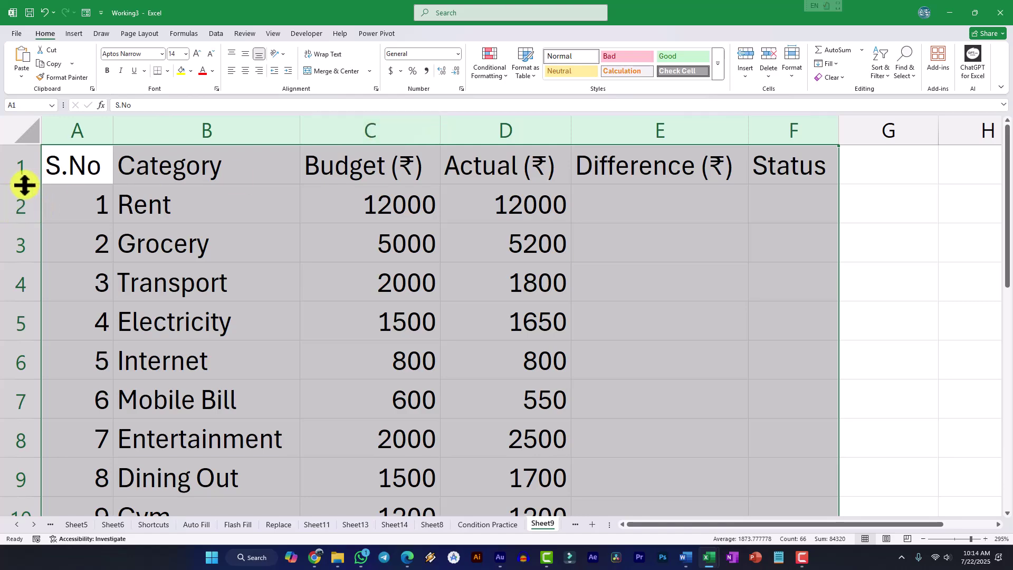
mouse_move(25, 184)
mouse_down()
mouse_move(23, 203)
mouse_move(26, 189)
mouse_up()
right_click(359, 133)
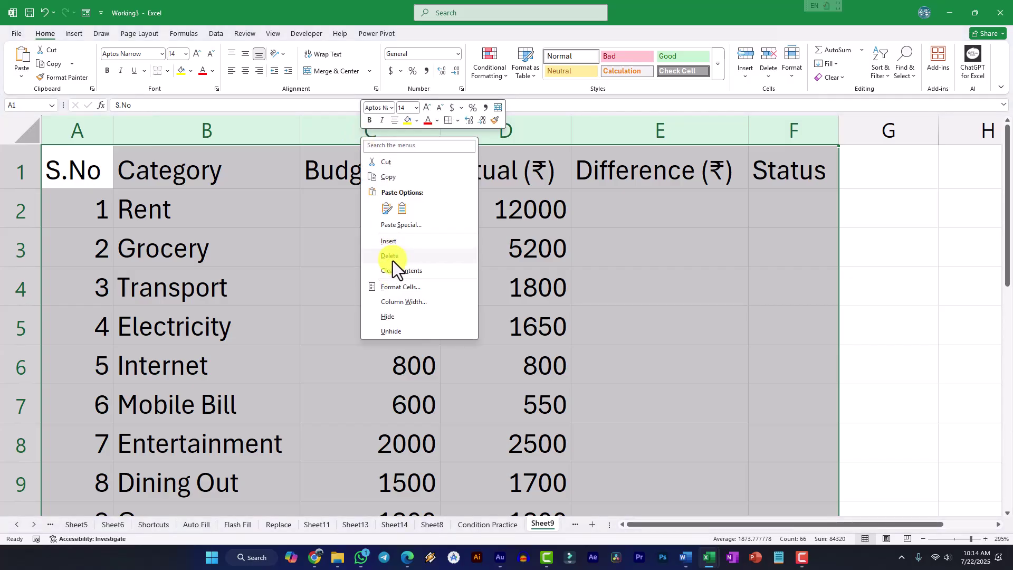
right_click(14, 219)
right_click(14, 219)
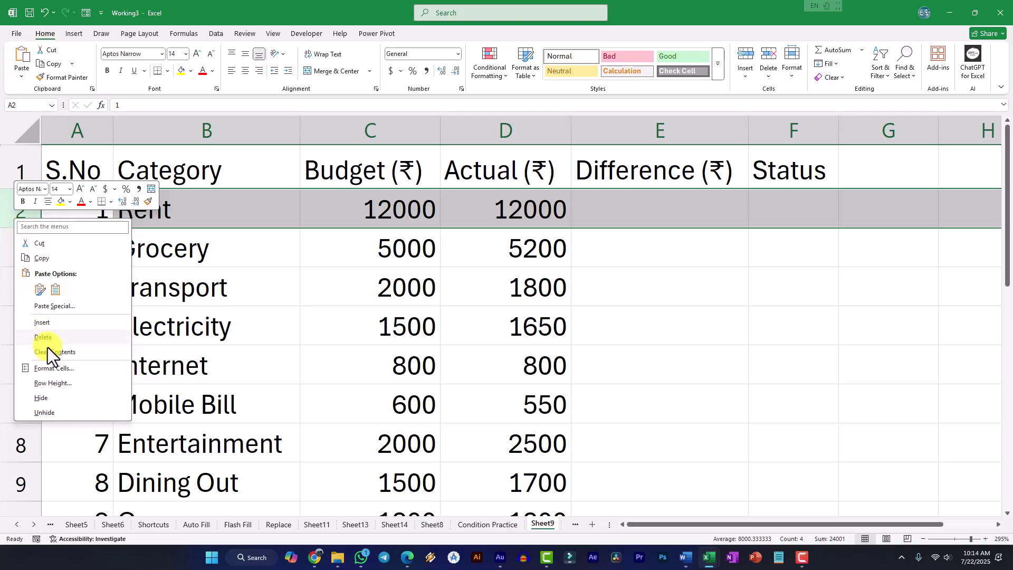
right_click(544, 527)
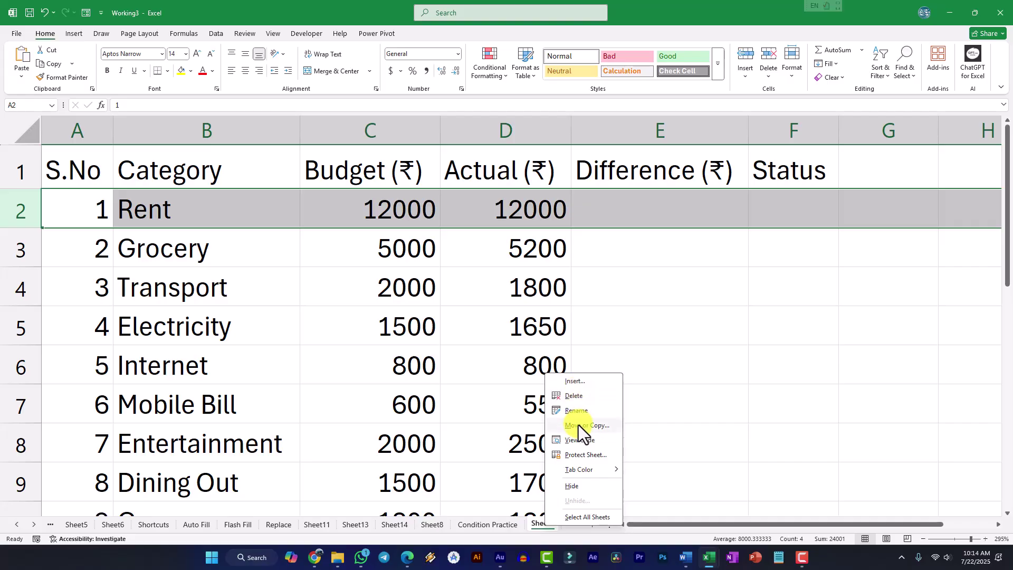
key(Escape)
- Format the header cells A1:F1 with bold white text and a very dark teal fill
drag(74, 167, 753, 169)
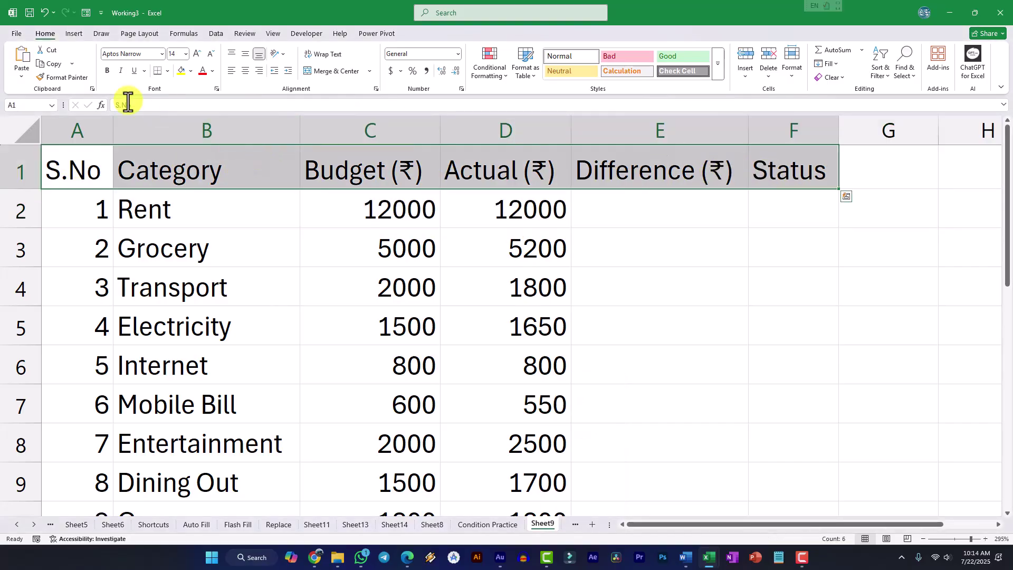
click(106, 71)
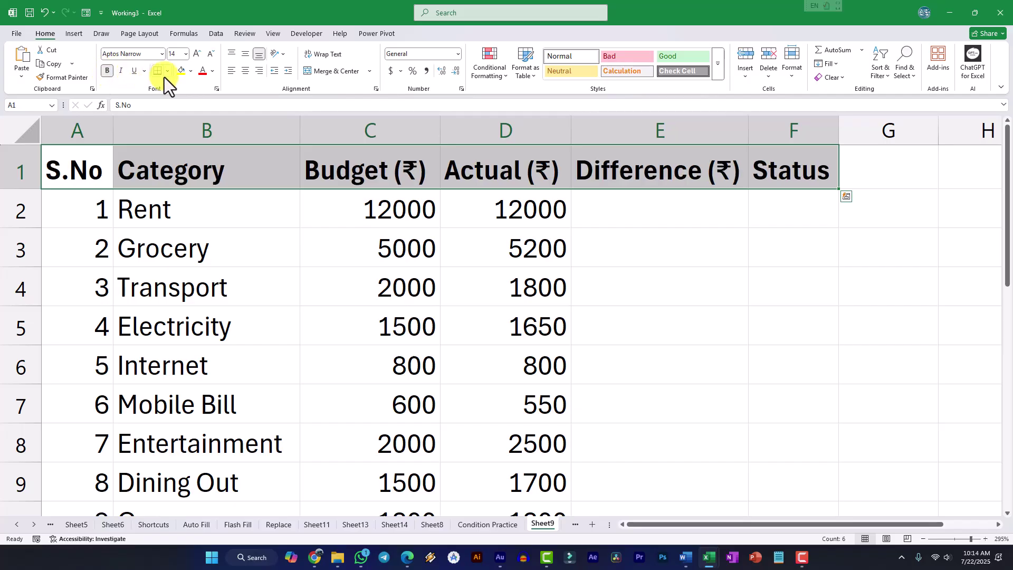
click(191, 71)
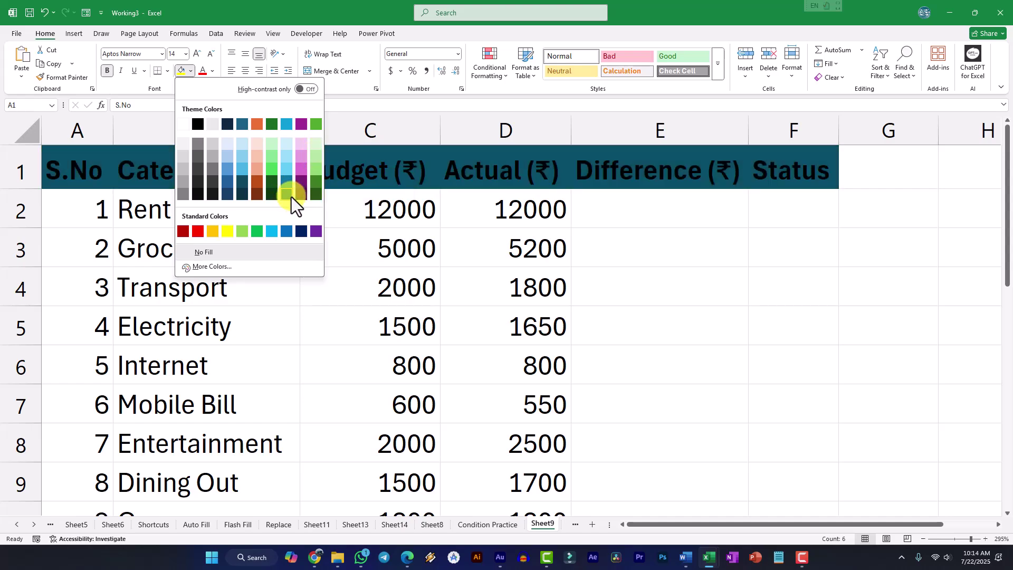
click(241, 198)
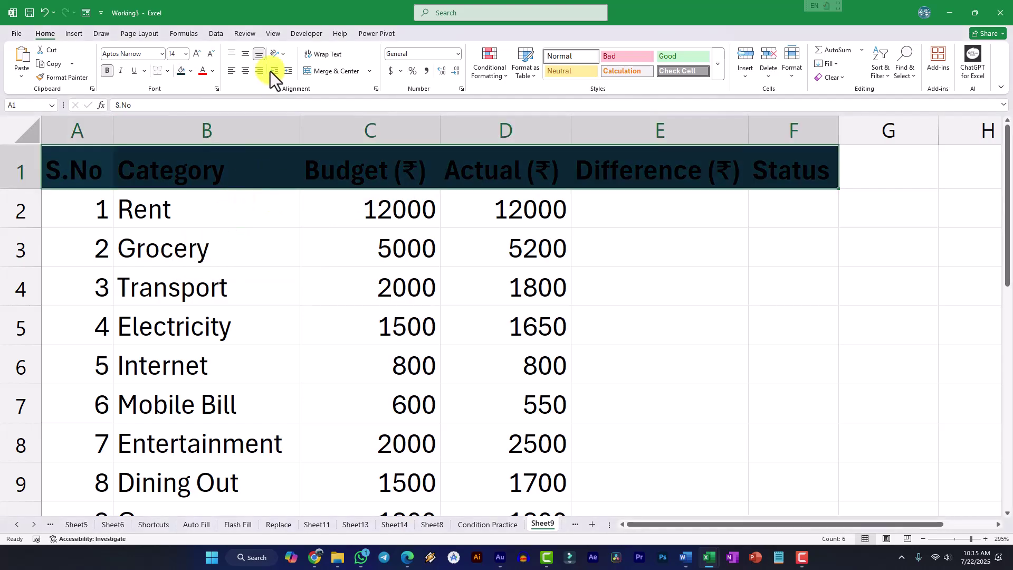
click(212, 70)
click(206, 141)
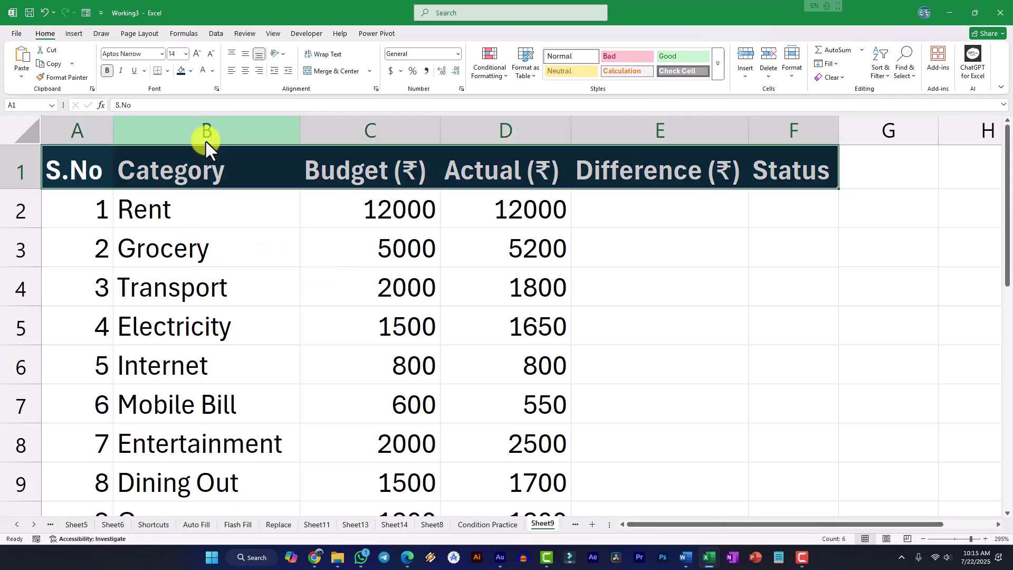
- Apply all borders to the whole expense table in A1:F16
click(292, 247)
drag(93, 179, 762, 444)
scroll(378, 254, up, 3)
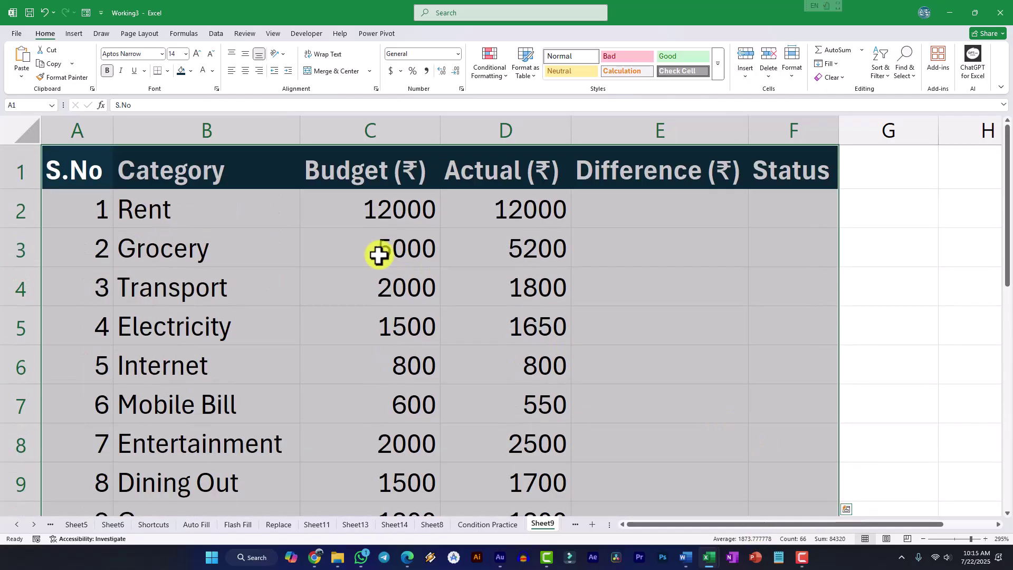
click(169, 70)
click(176, 177)
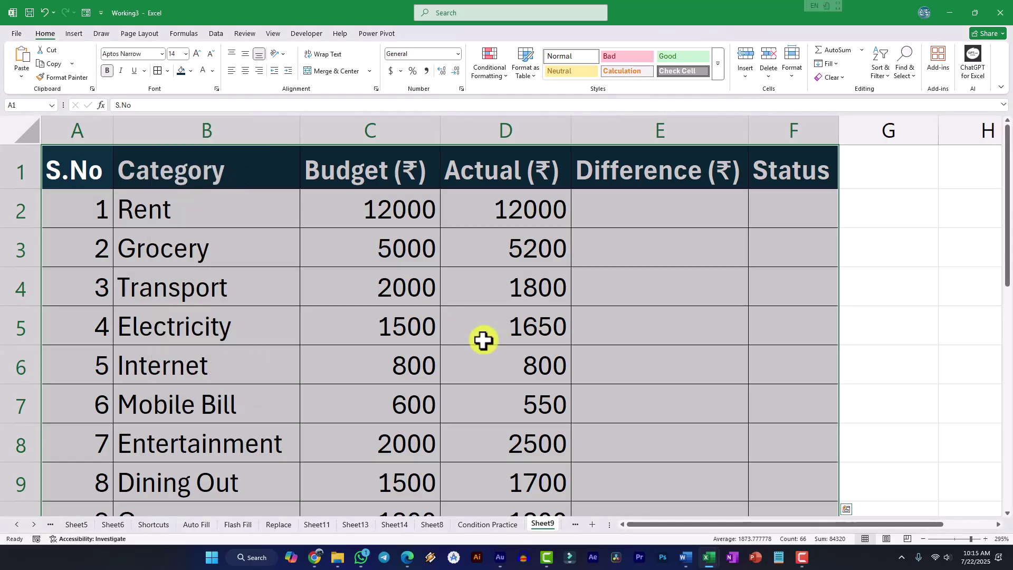
- Center the text horizontally in all cells of the expense table A1:F16
ctrl+scroll(434, 336, down, 7)
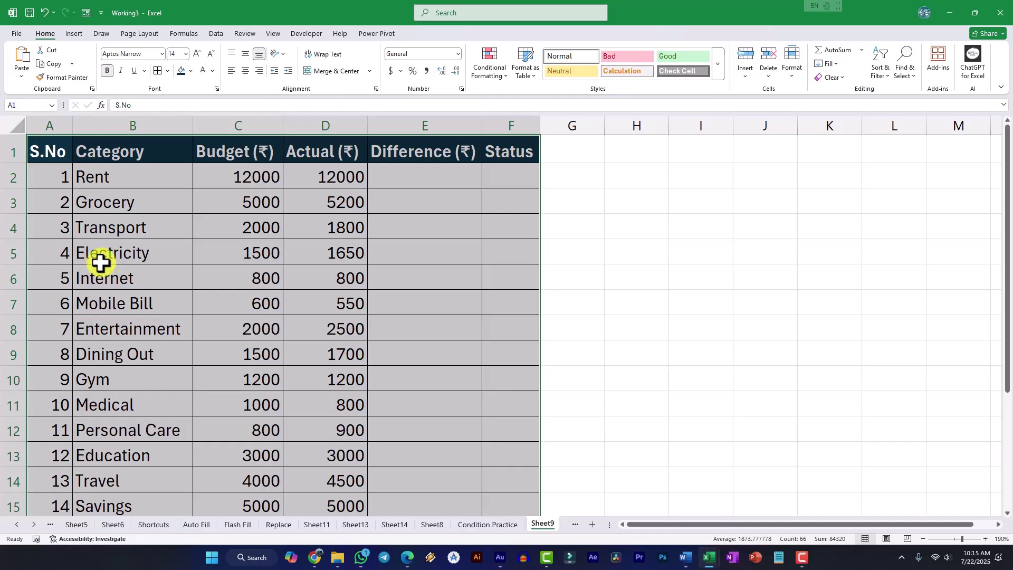
scroll(100, 263, up, 1)
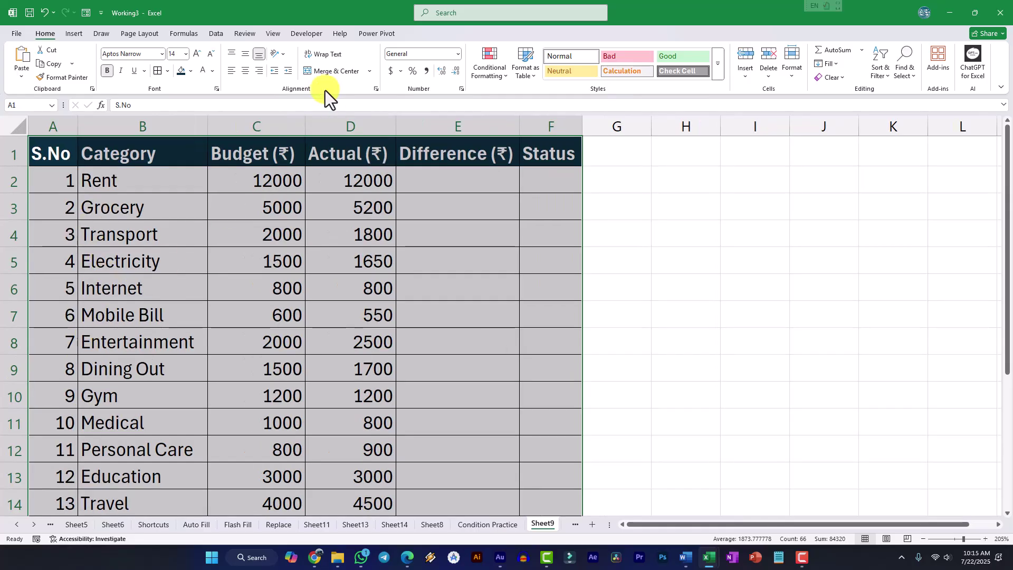
click(233, 72)
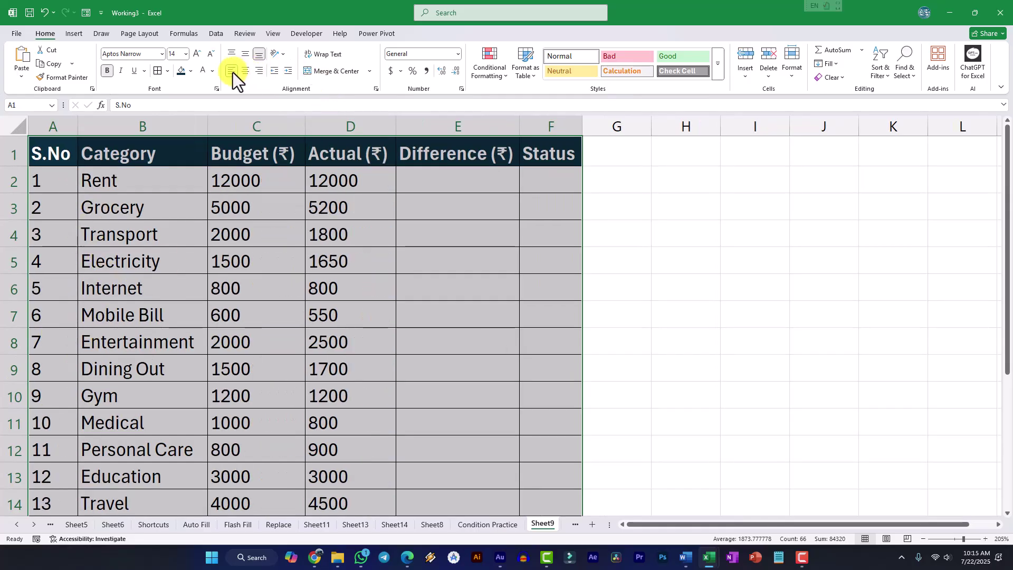
click(245, 72)
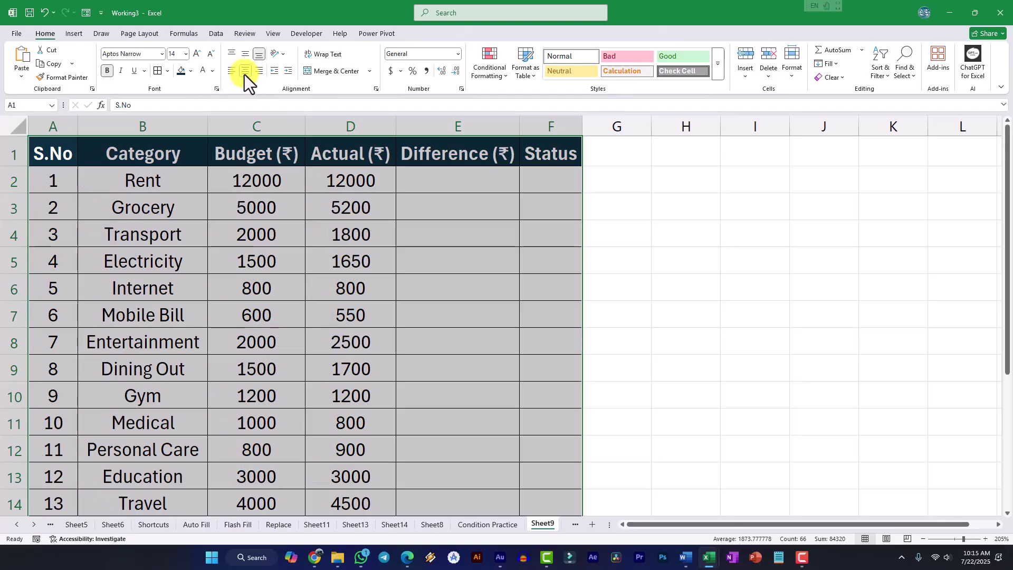
- Enter the formula =C2-D2 in E2 to calculate the Rent difference between budget and actual
click(473, 182)
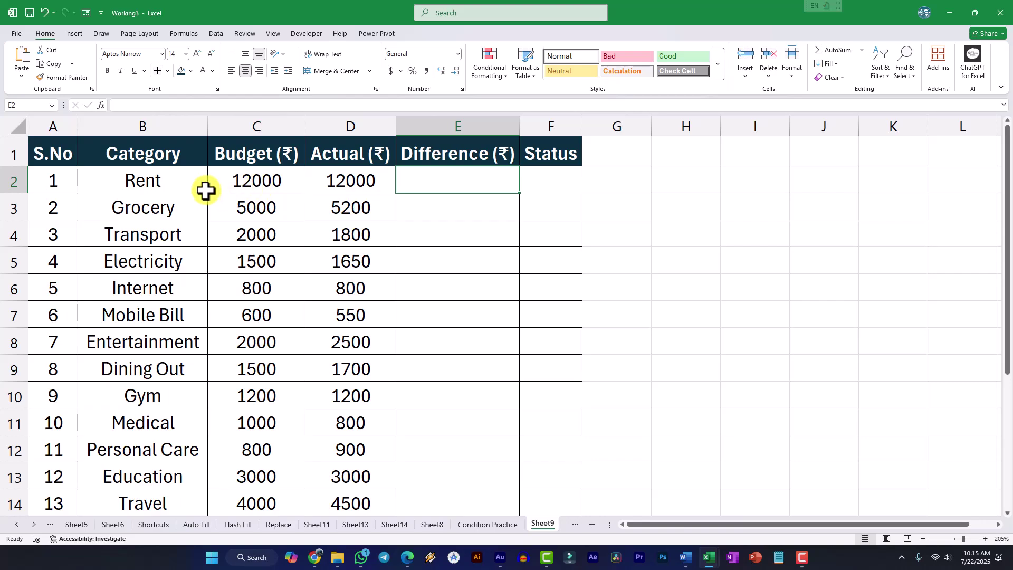
ctrl+scroll(228, 197, up, 3)
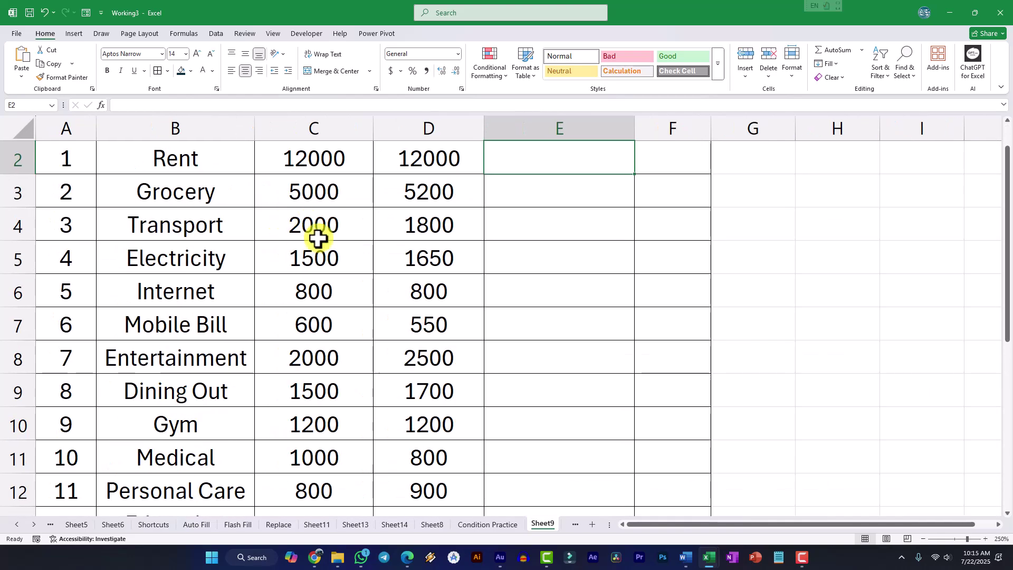
scroll(308, 223, up, 1)
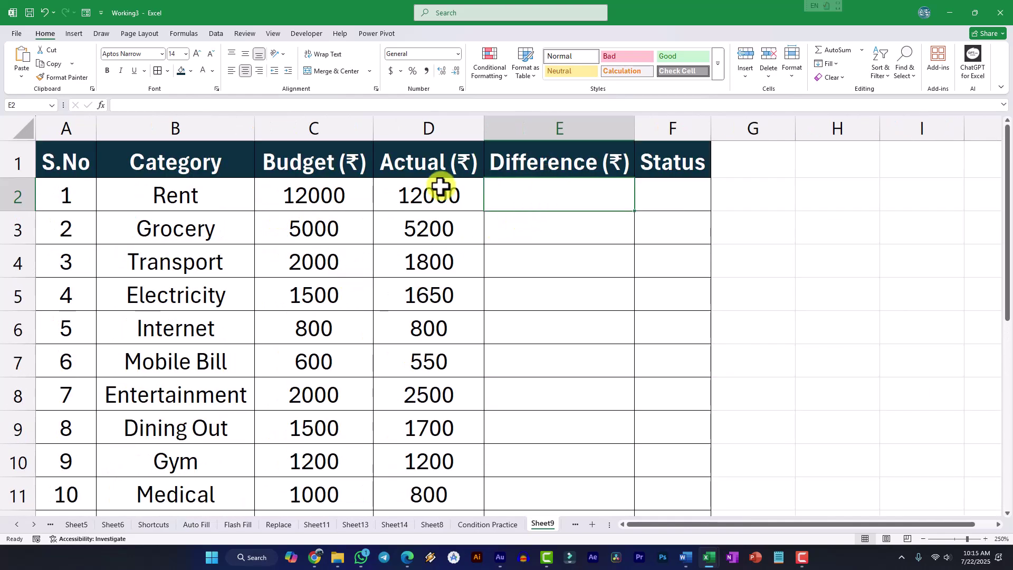
click(338, 198)
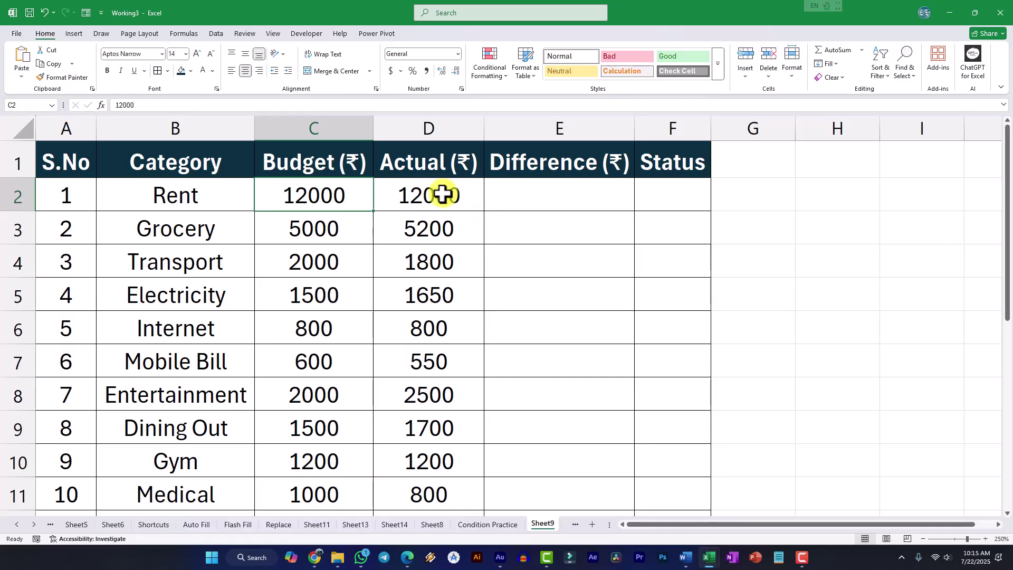
click(528, 190)
text(=)
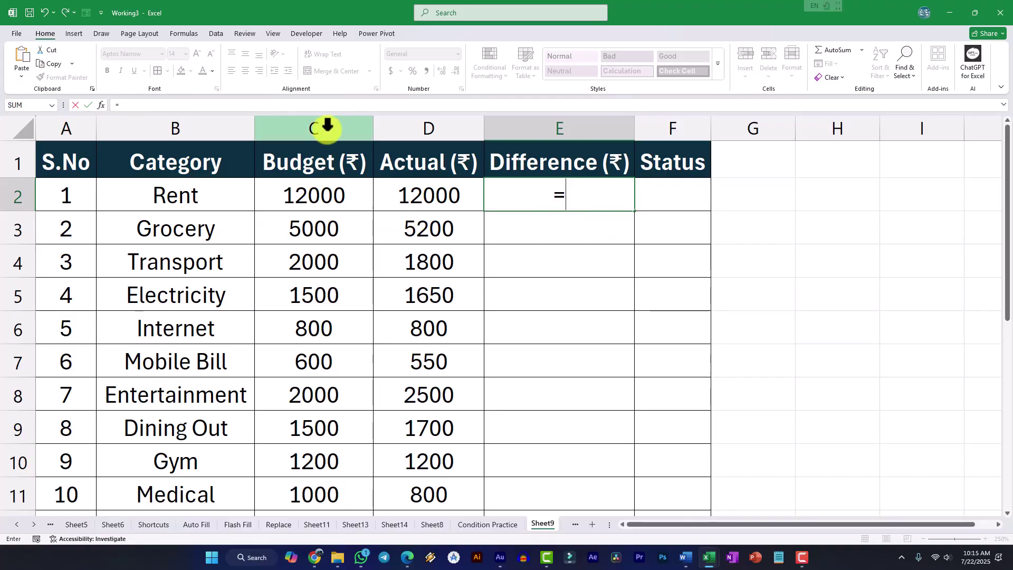
text(c2)
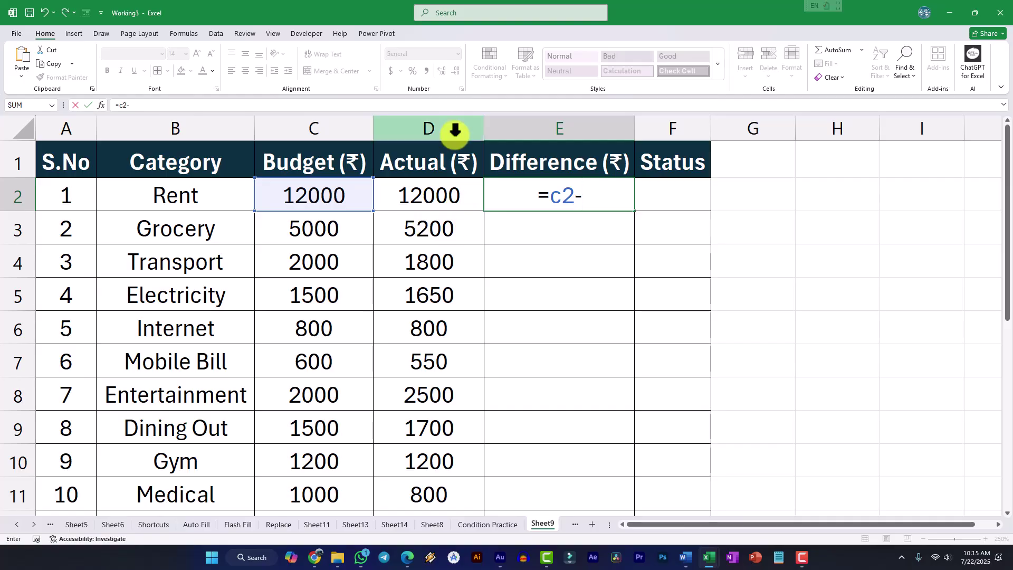
text(-d)
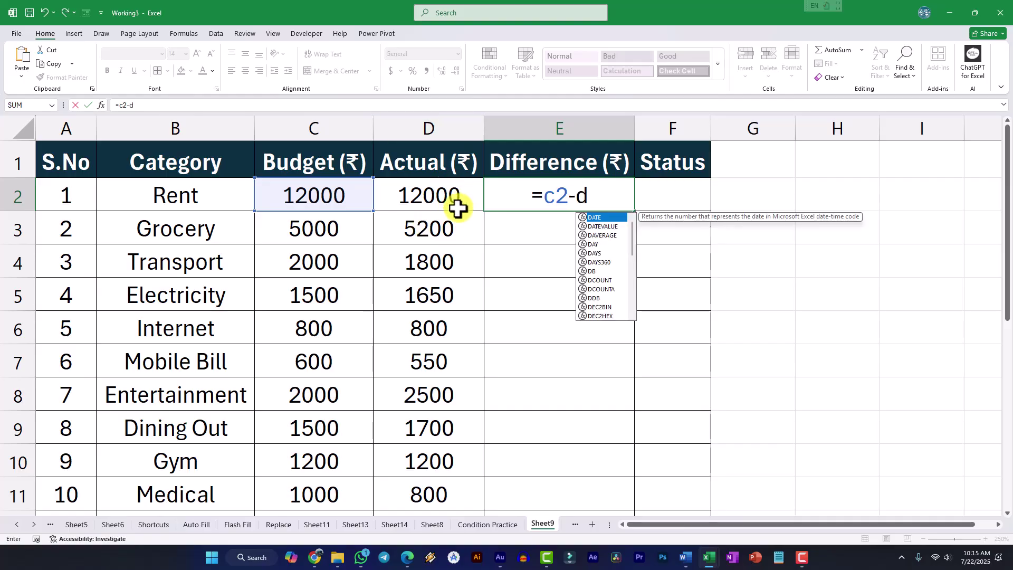
text(2)
key(Return)
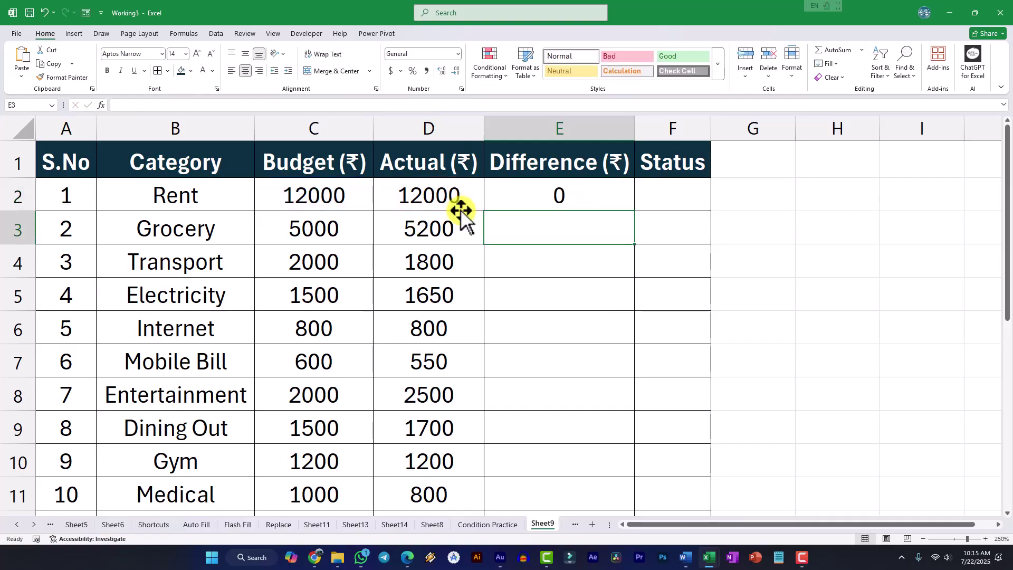
- Enter the formula =C3-D3 in E3 to calculate the Grocery difference
click(525, 198)
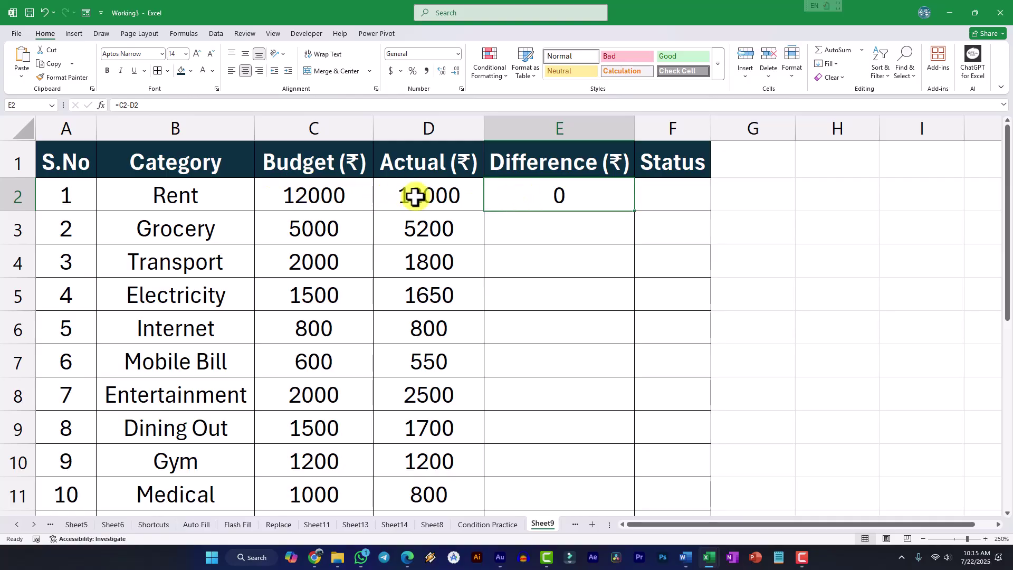
click(563, 228)
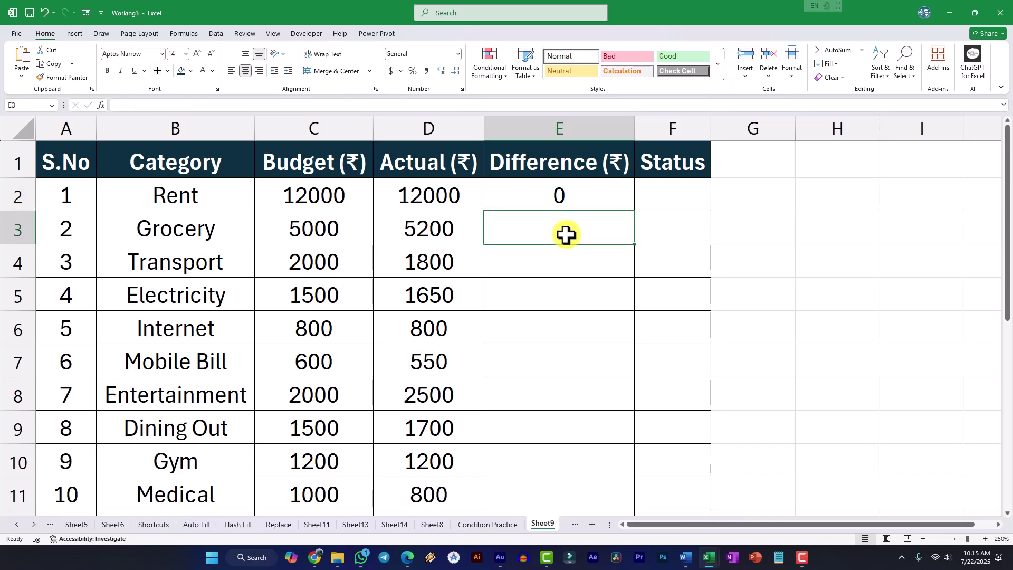
text(=c3)
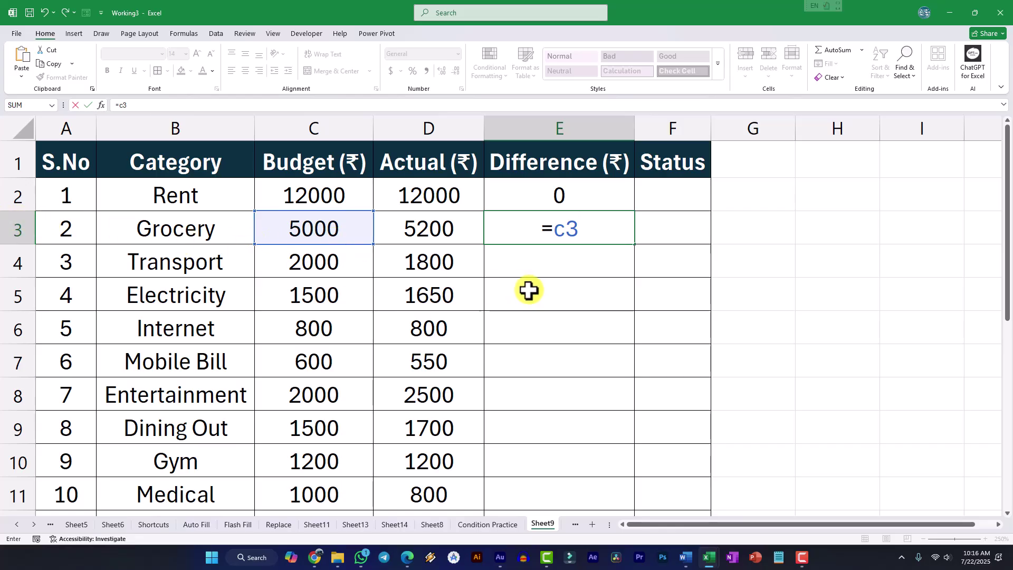
text(-d3)
key(Return)
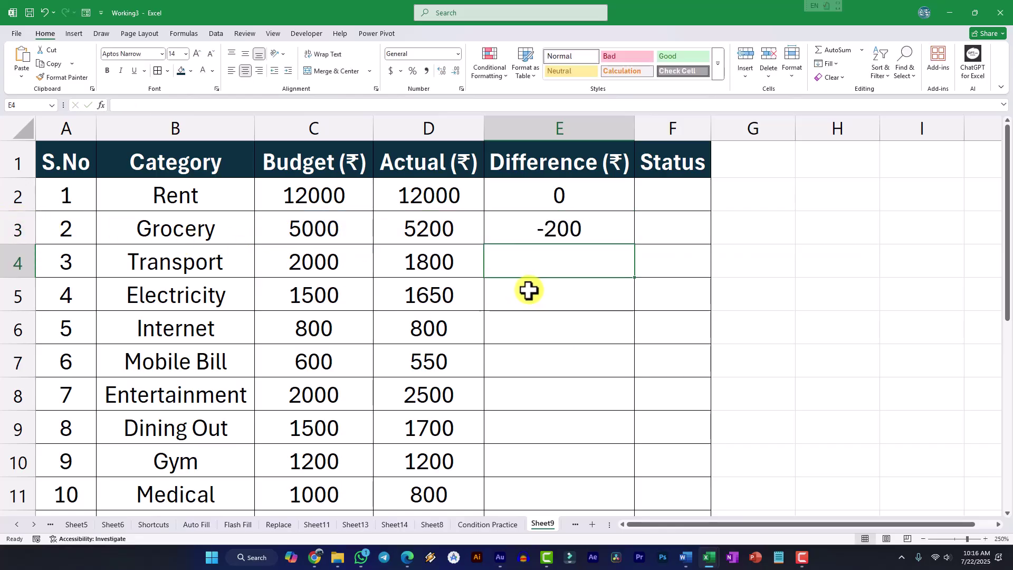
click(594, 236)
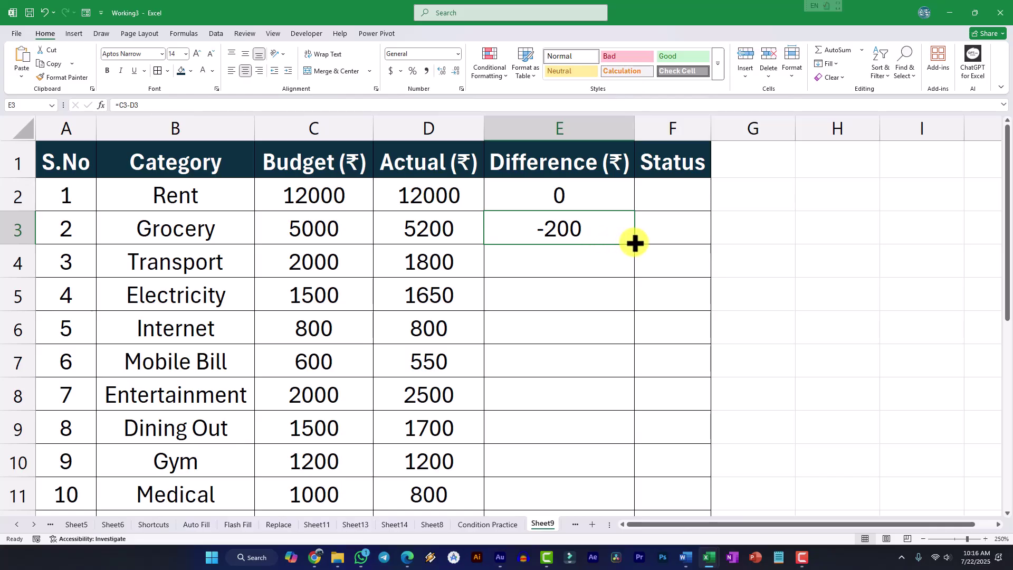
click(626, 299)
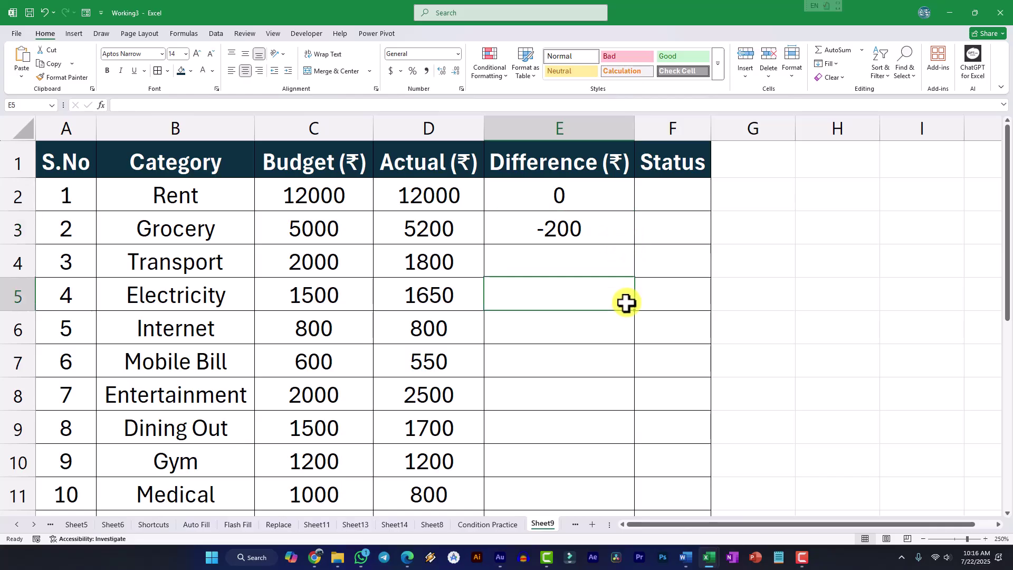
- Add a Greater Than 0 conditional formatting rule with Green Fill with Dark Green Text to E2:E16
scroll(523, 301, down, 4)
scroll(437, 330, down, 2)
scroll(439, 330, up, 2)
scroll(440, 331, down, 3)
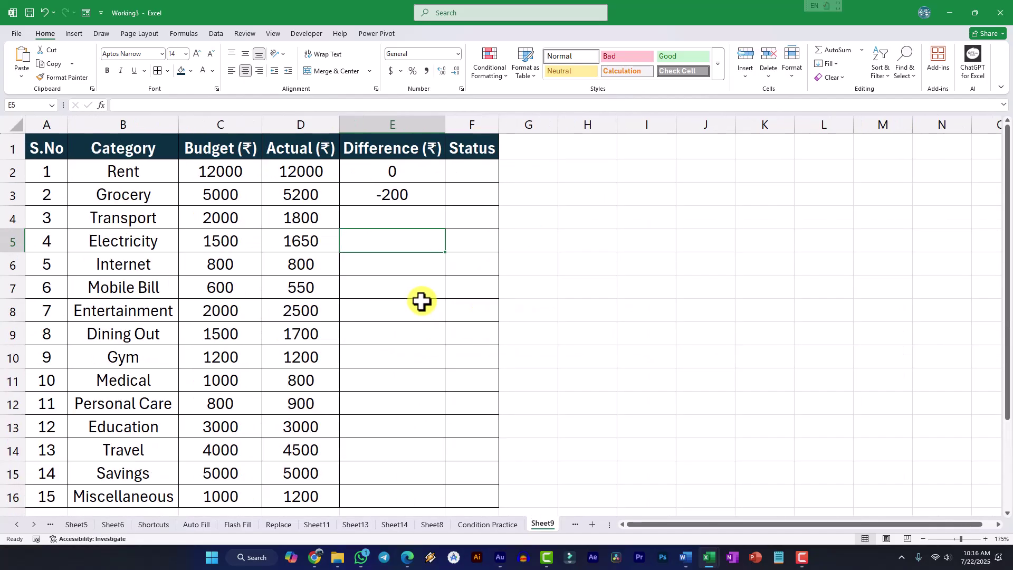
drag(382, 173, 384, 459)
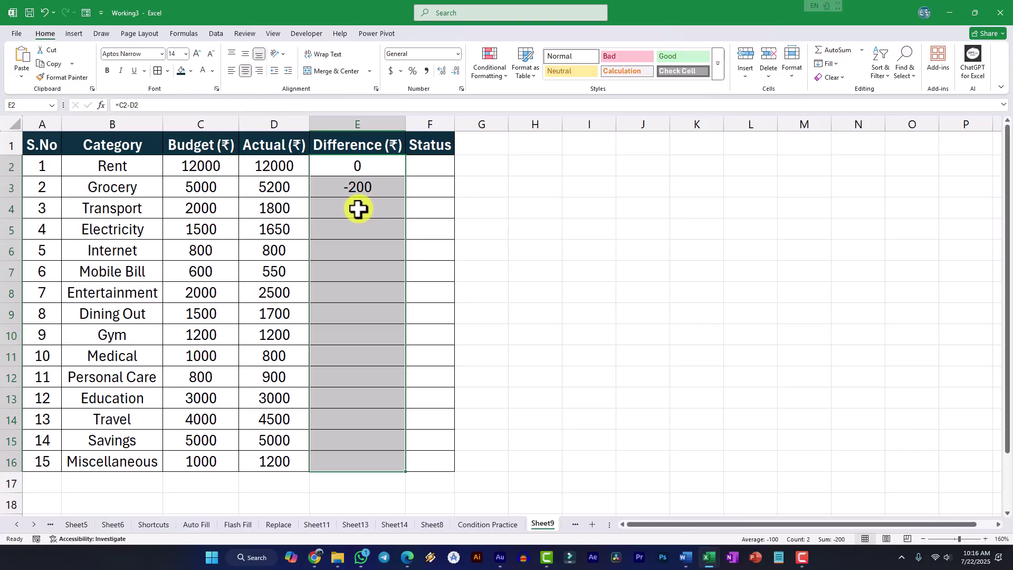
click(489, 74)
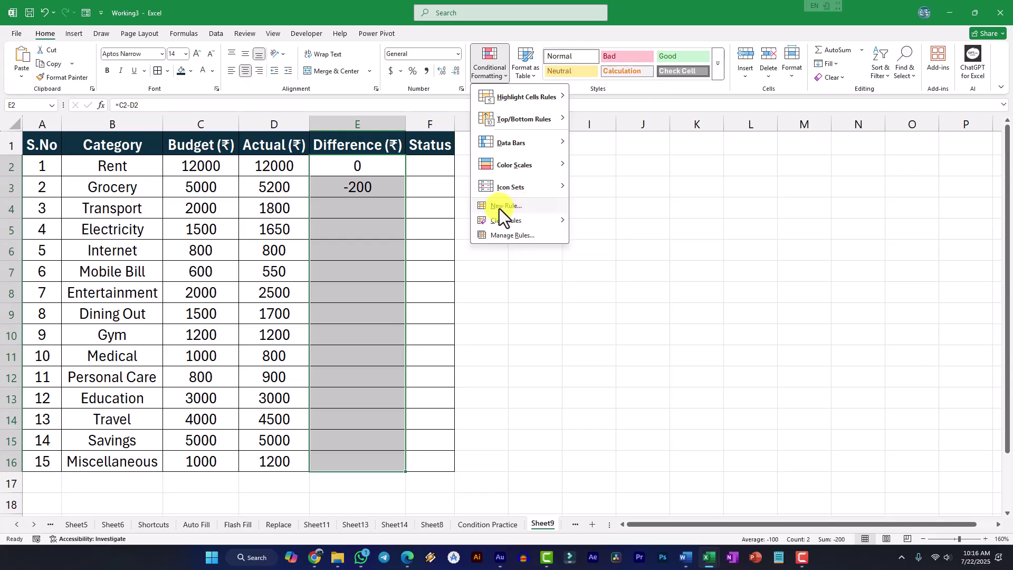
mouse_move(528, 98)
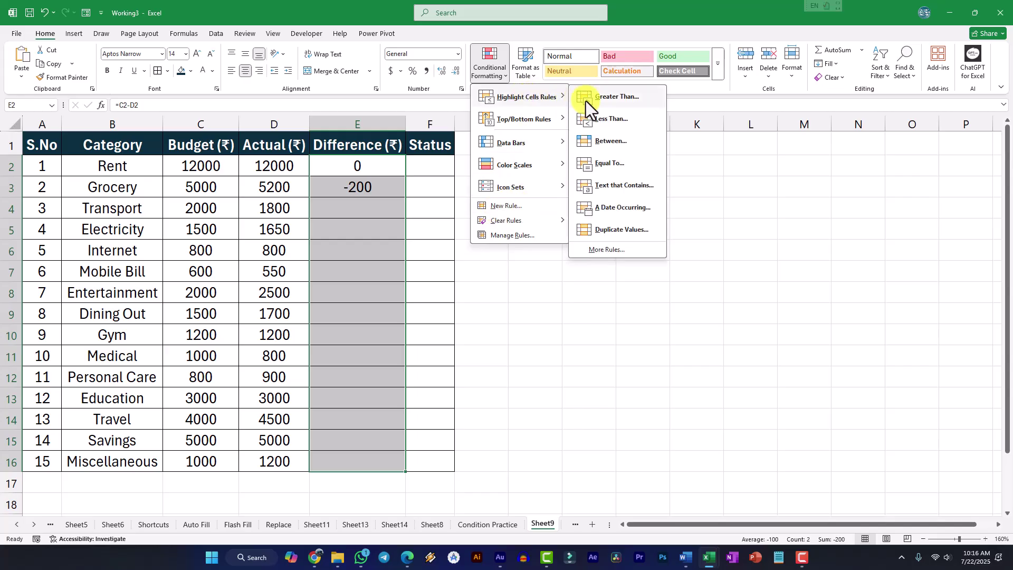
click(610, 97)
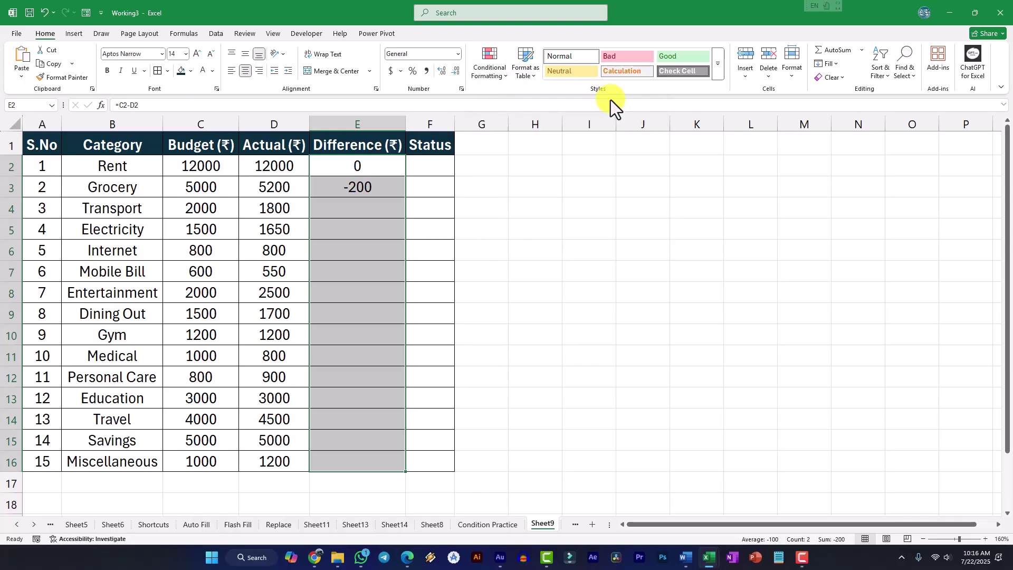
text(0)
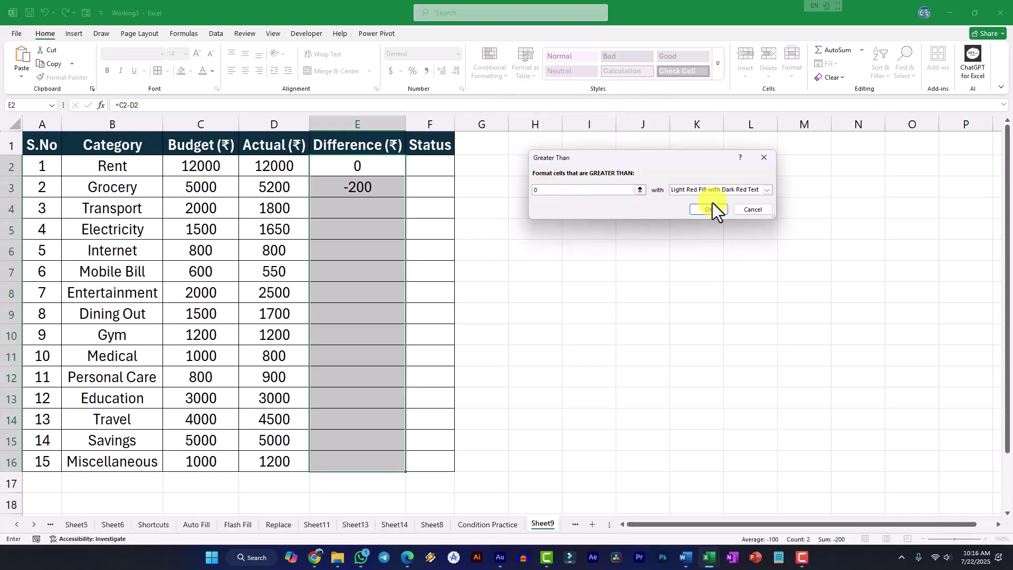
click(769, 190)
click(747, 214)
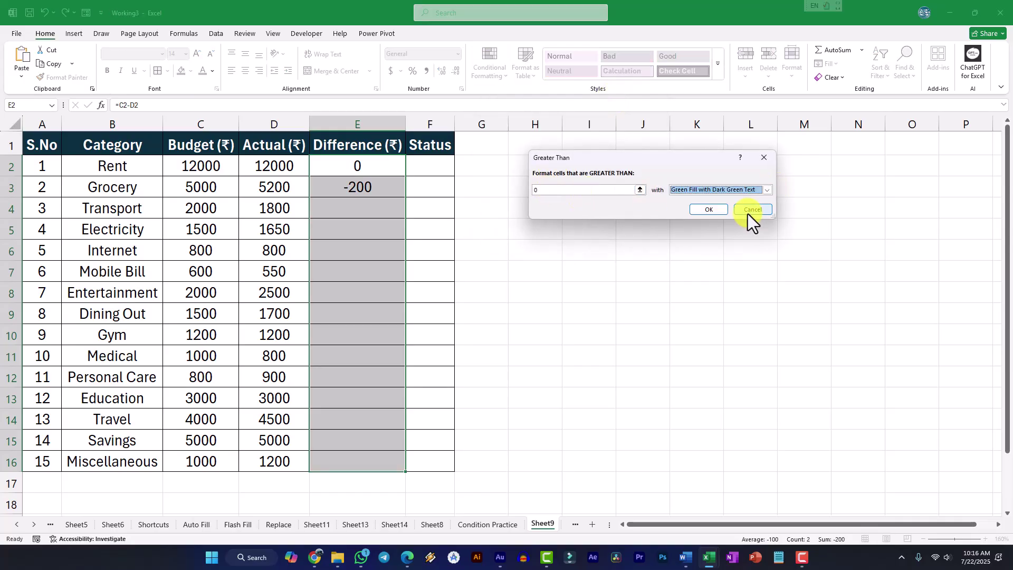
click(708, 210)
- Add a Less Than 0 conditional formatting rule with Light Red Fill with Dark Red Text to E2:E16
click(493, 76)
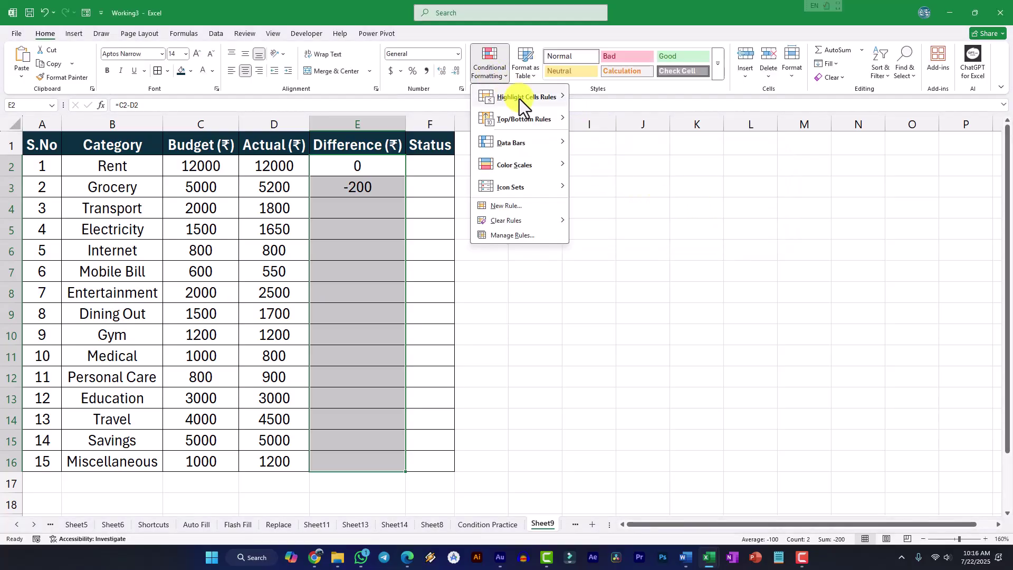
mouse_move(519, 99)
click(607, 119)
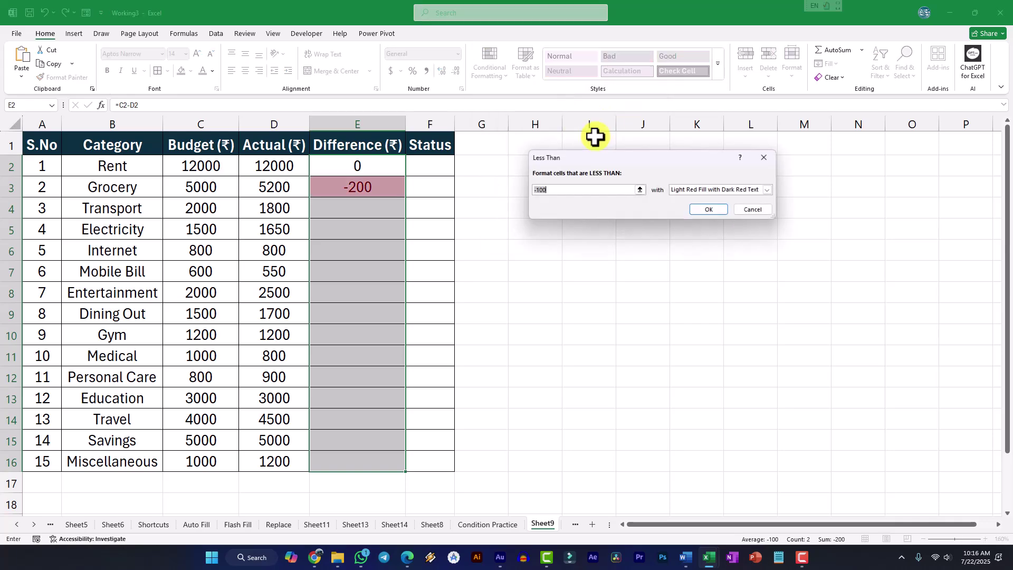
click(768, 190)
click(747, 200)
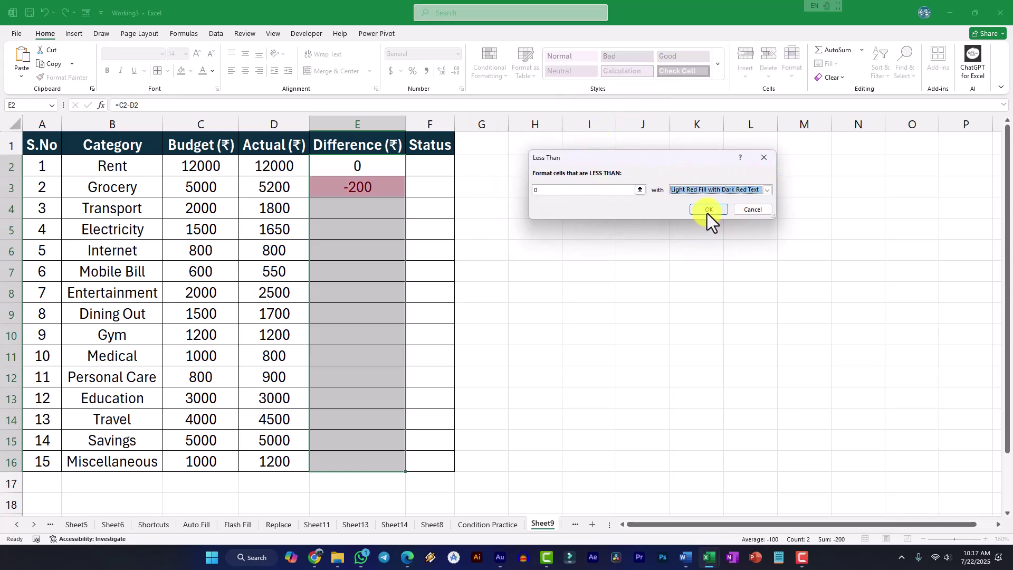
click(706, 210)
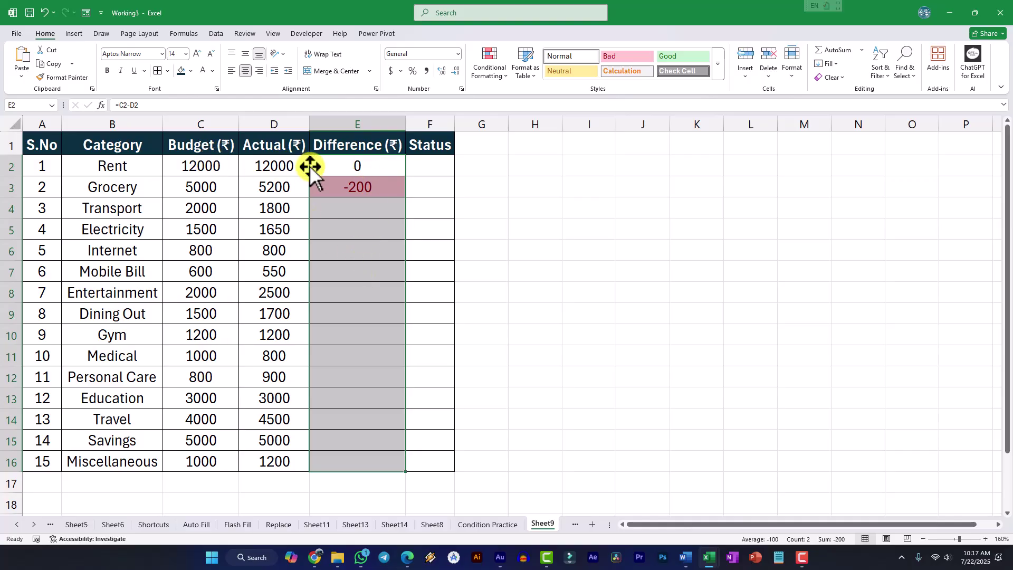
- Enter the formula =C4-D4 in E4 to calculate the Transport difference
click(361, 211)
ctrl+scroll(317, 224, up, 2)
scroll(369, 234, up, 1)
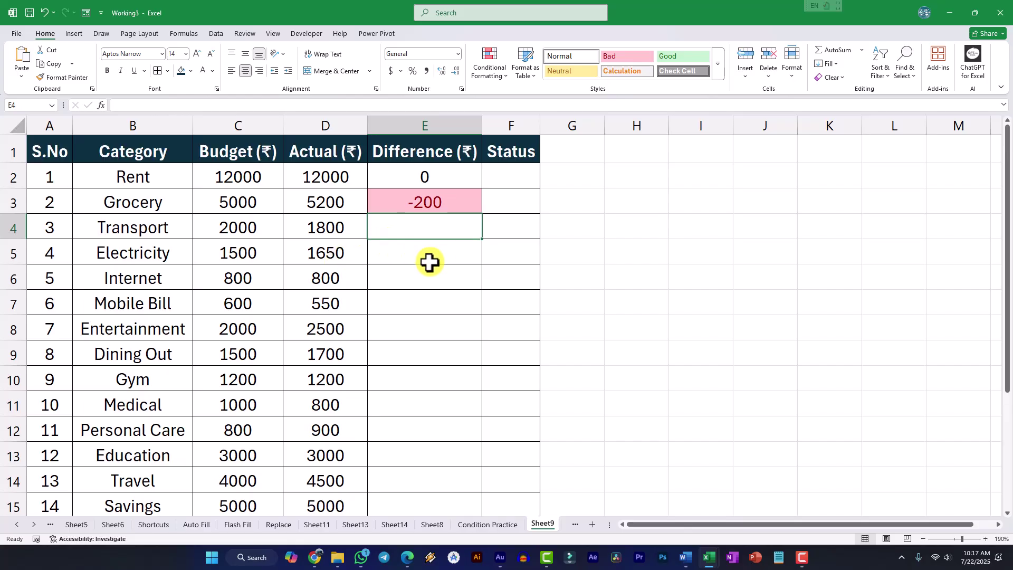
text(=c4-d4)
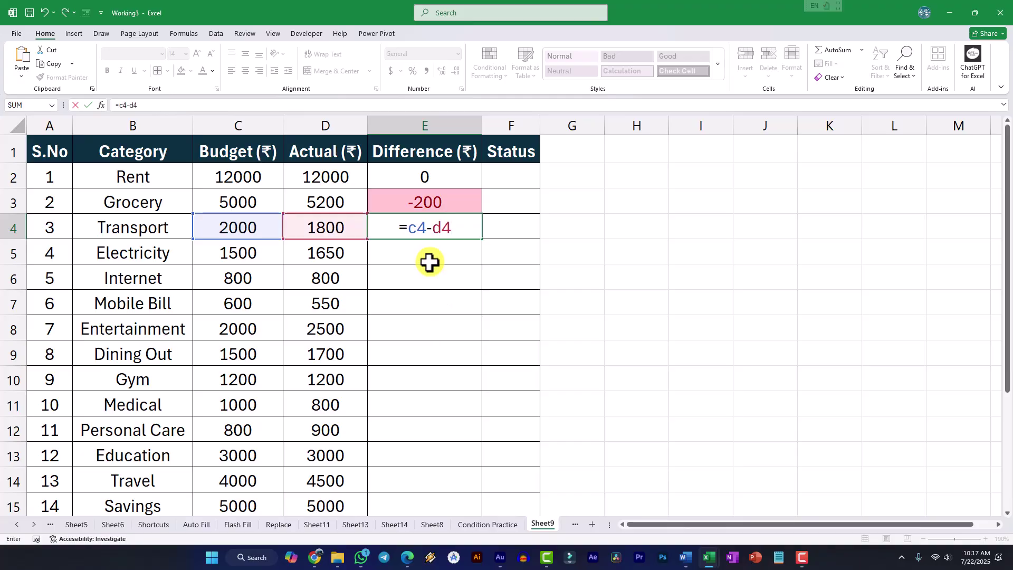
key(Return)
- Fill the difference formula from E4 down through E16 for the remaining expense categories
click(461, 224)
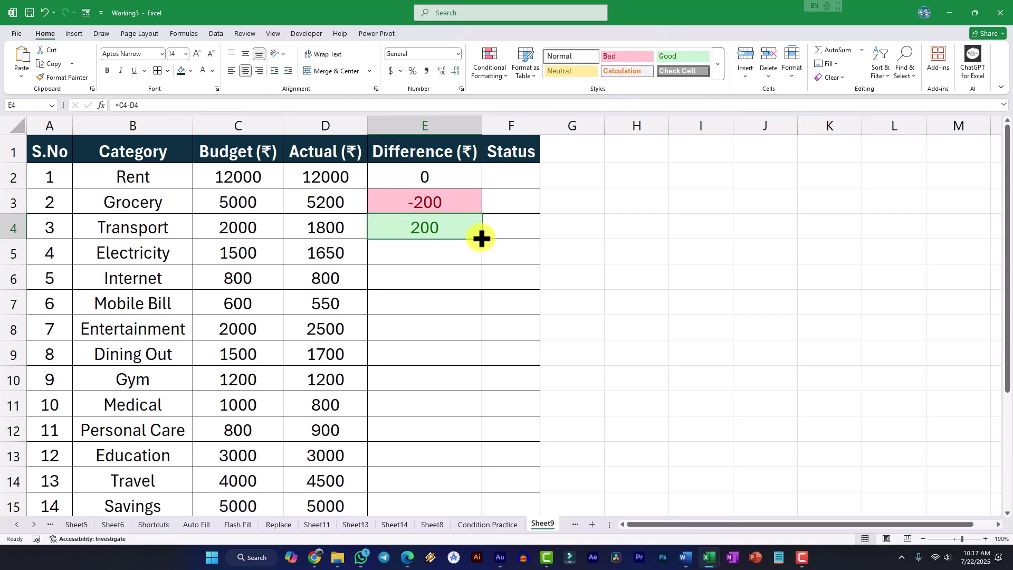
drag(481, 238, 460, 481)
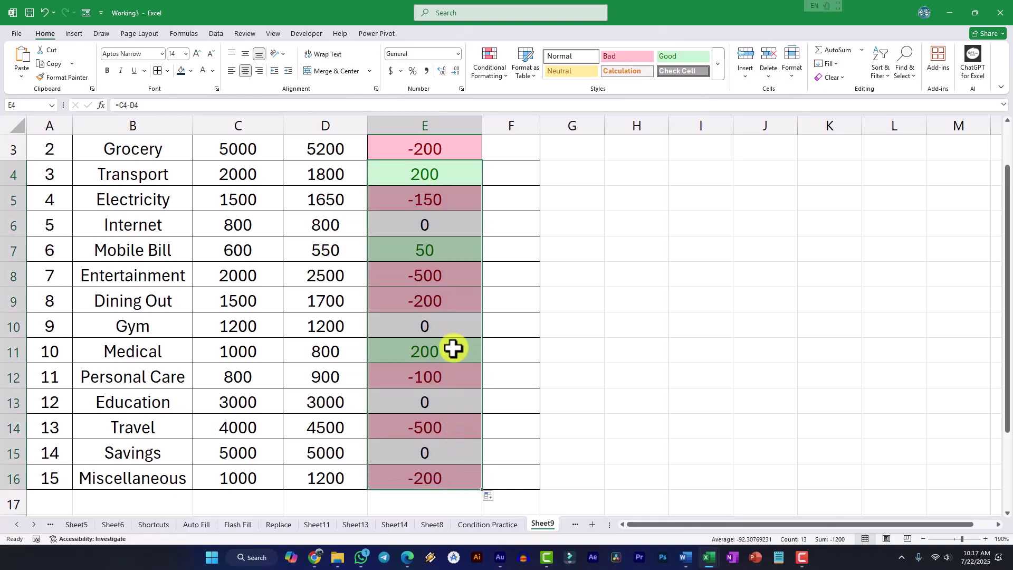
scroll(453, 342, up, 1)
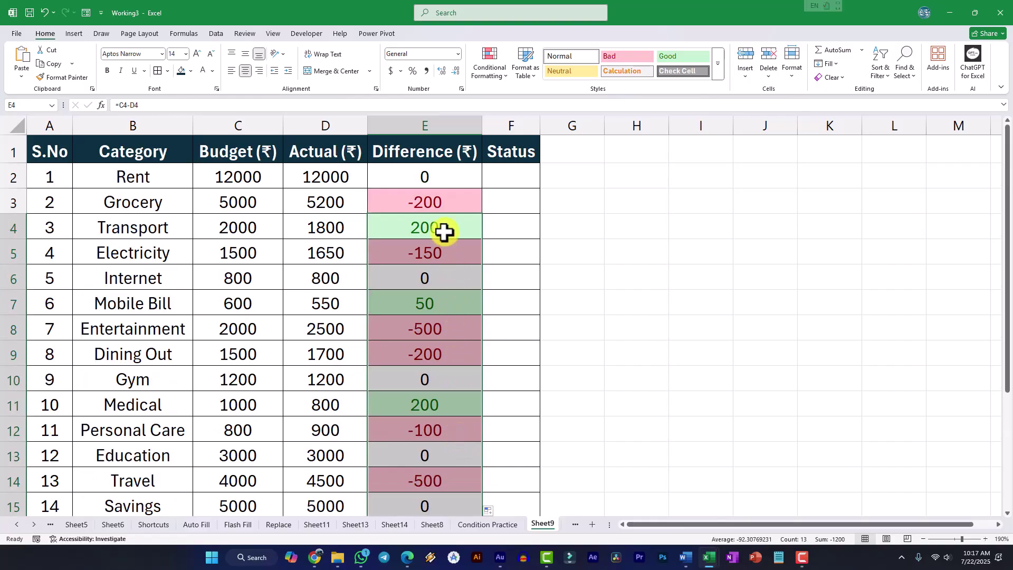
click(433, 384)
click(435, 408)
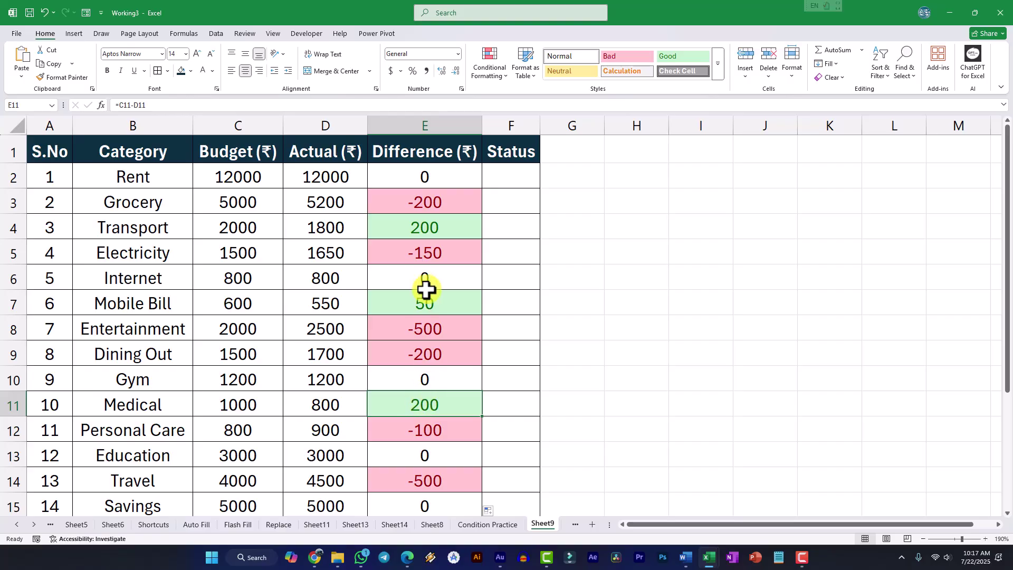
- Widen the Status column F and enter the formula =IF(E2>=0, "Good", "Bad") in F2
click(526, 181)
drag(540, 125, 573, 126)
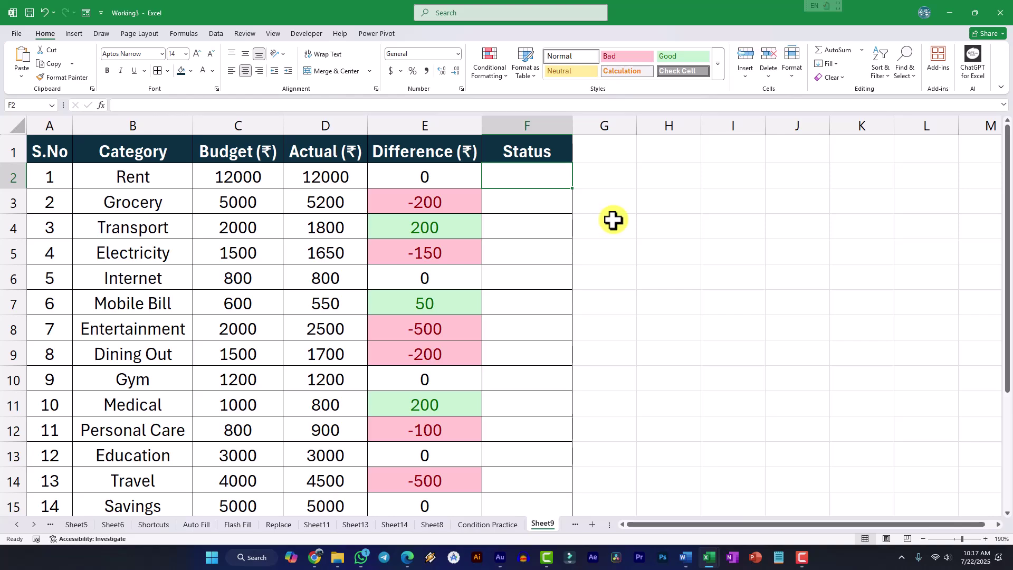
text(=if)
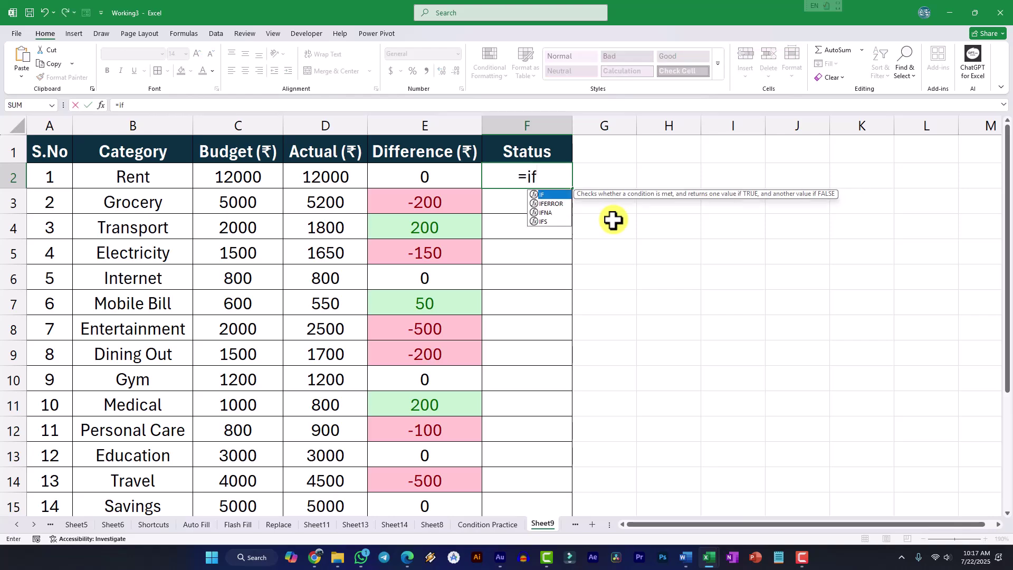
text(()
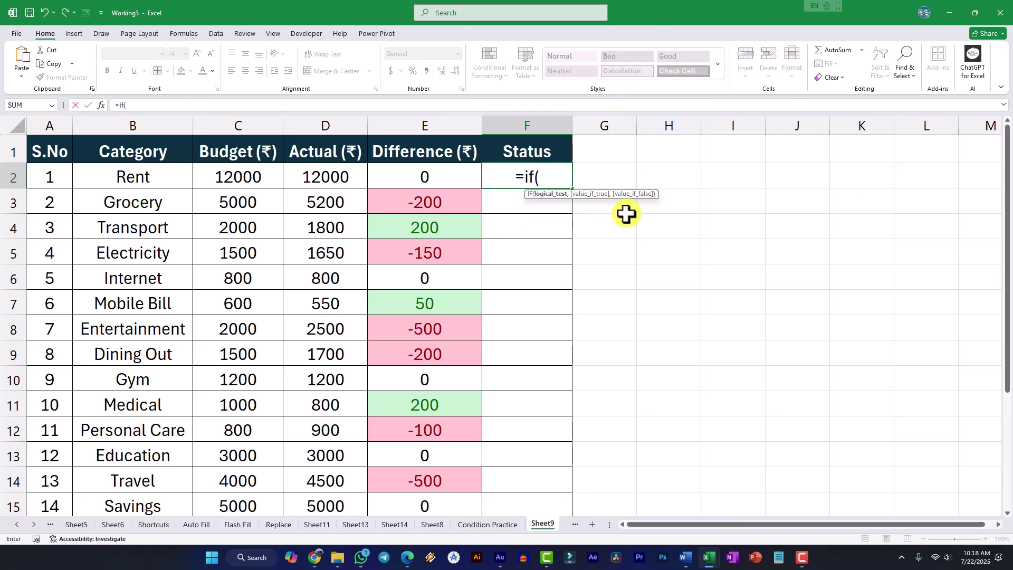
click(426, 176)
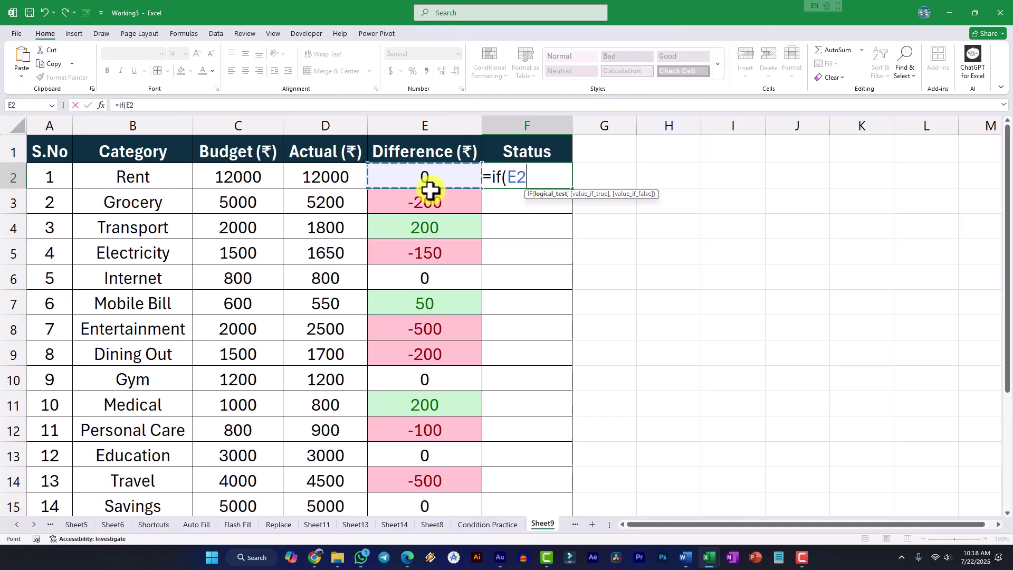
text(>)
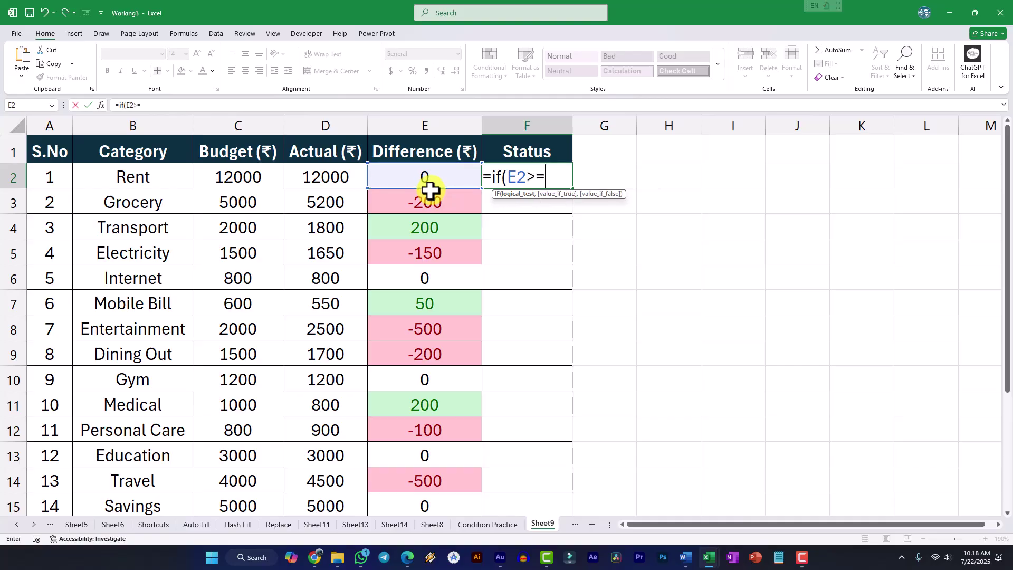
text(=0, "Under Bug)
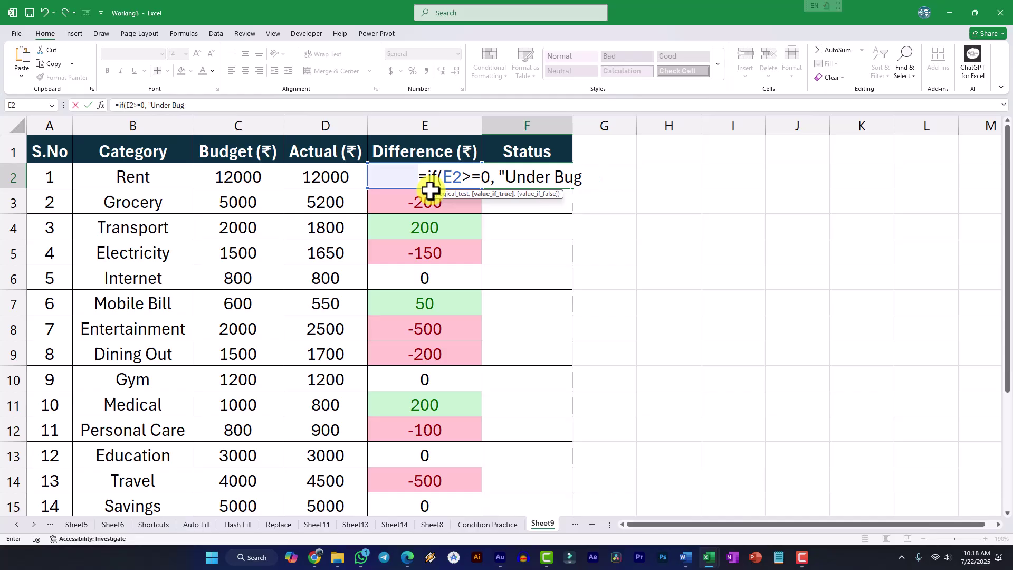
key(BackSpace)
key(BackSpace)
key(BackSpace)
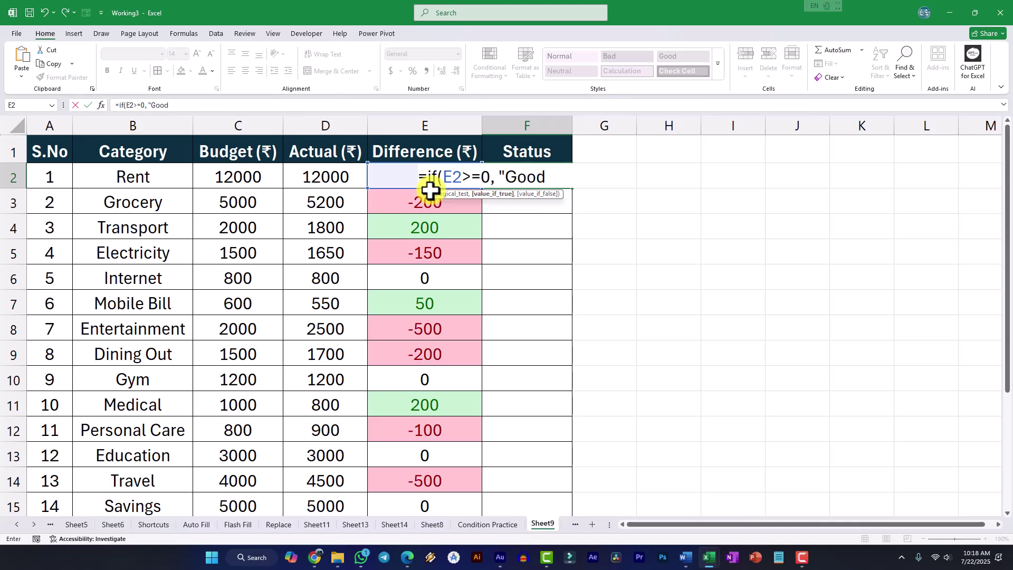
text(Good", "Ba)
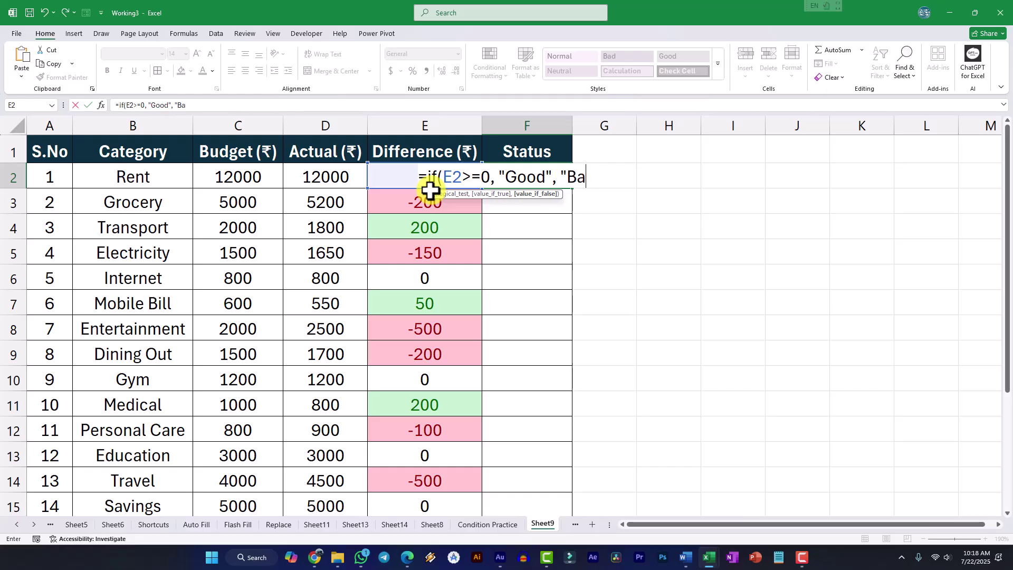
text(d"))
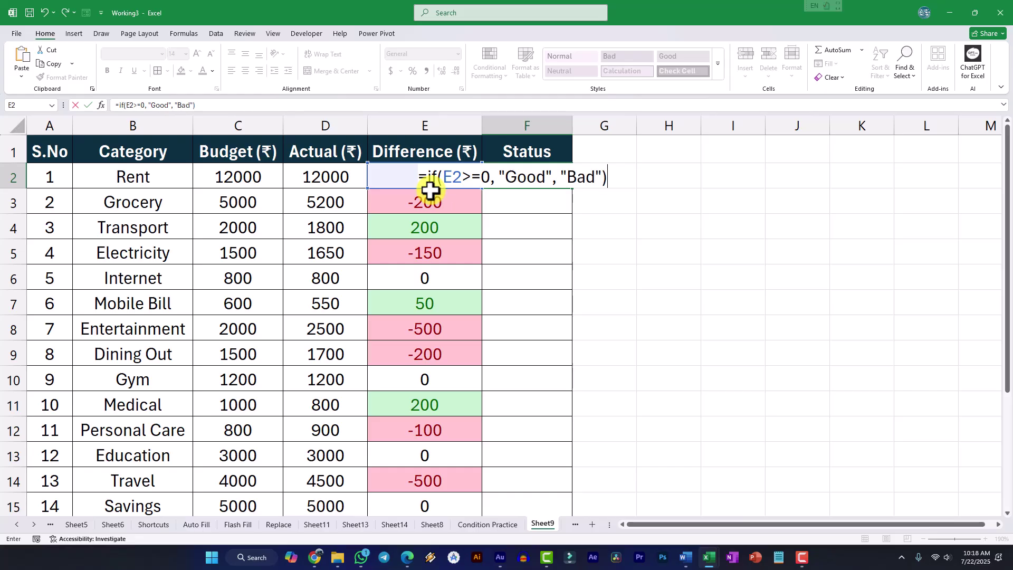
key(Return)
- Fill the Status formula from F2 down through F16 for all expense categories
click(524, 178)
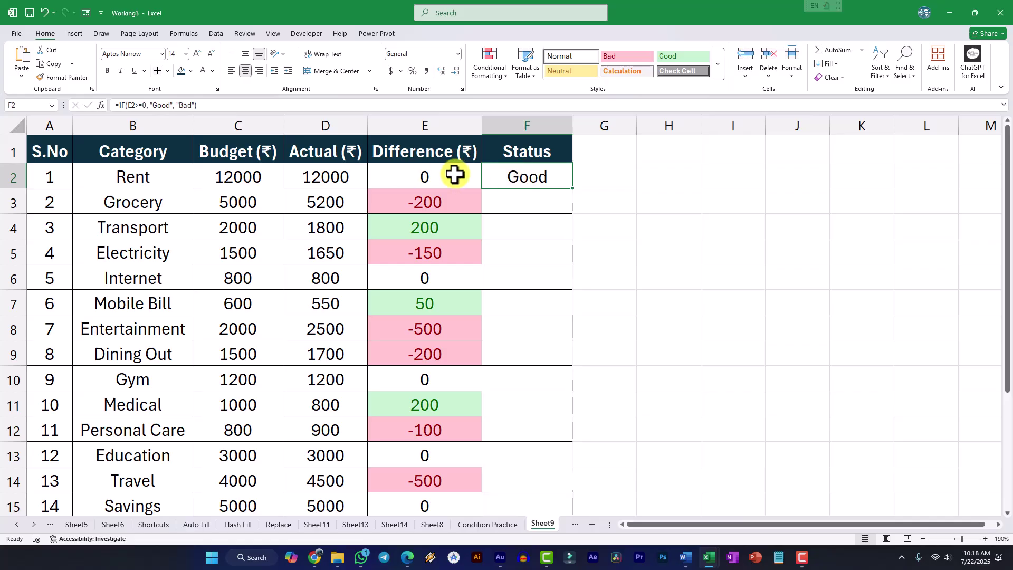
drag(573, 188, 544, 477)
click(575, 237)
click(572, 235)
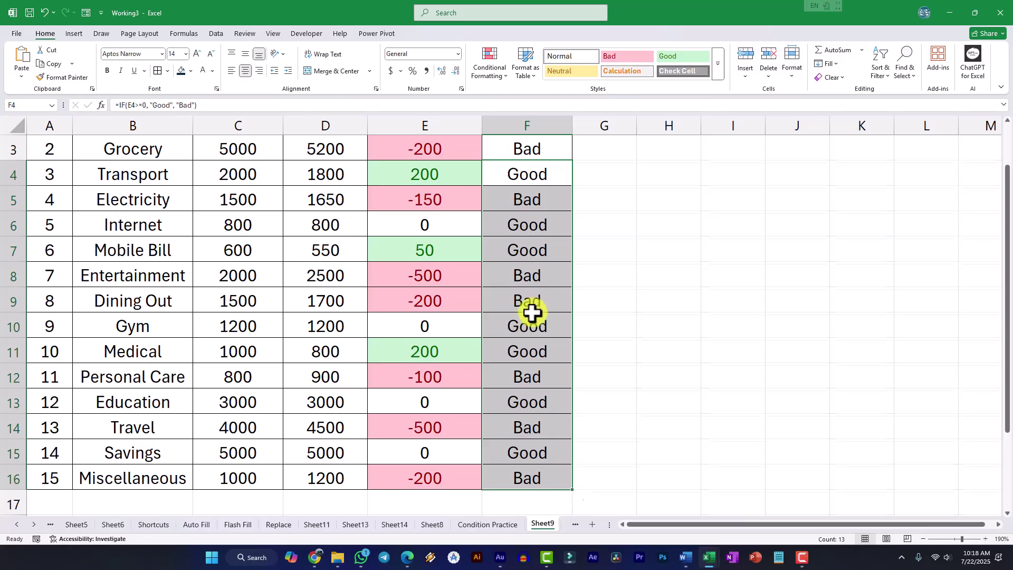
scroll(532, 313, up, 1)
click(441, 257)
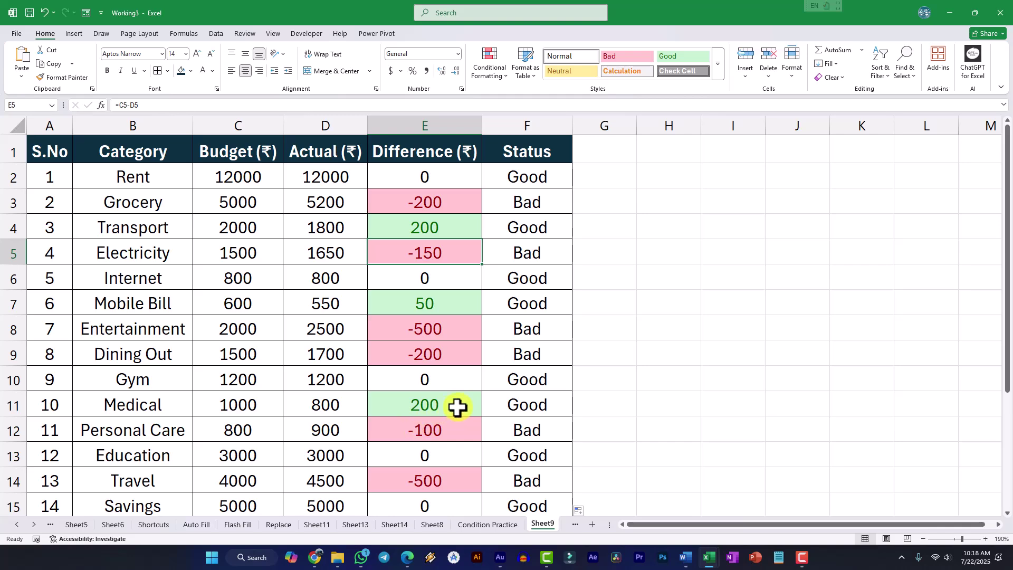
- Add a Text That Contains rule for "Good" with Green Fill with Dark Green Text to the Status cells F2:F16
click(537, 178)
drag(537, 179, 525, 501)
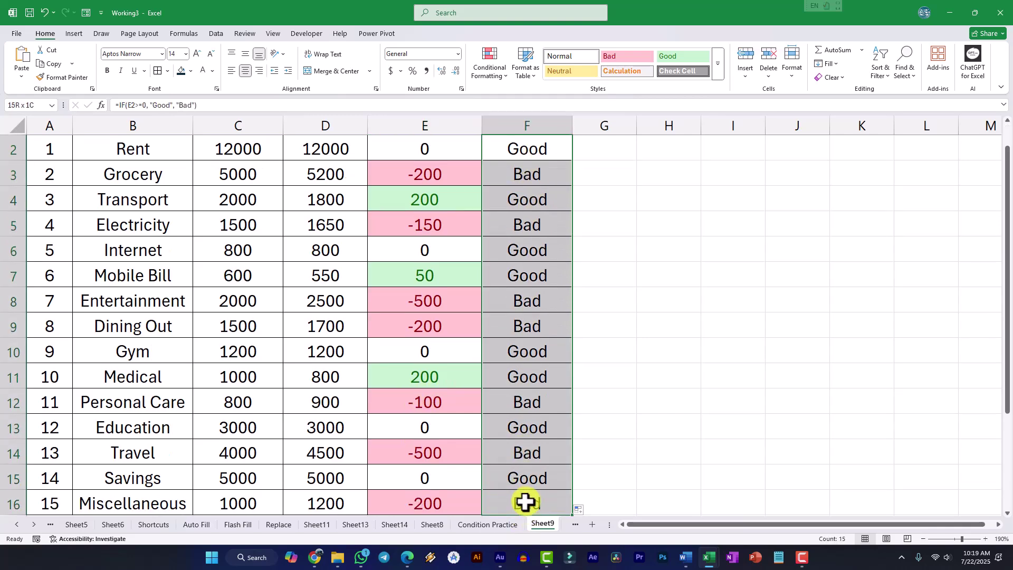
scroll(522, 267, up, 1)
scroll(534, 261, down, 1)
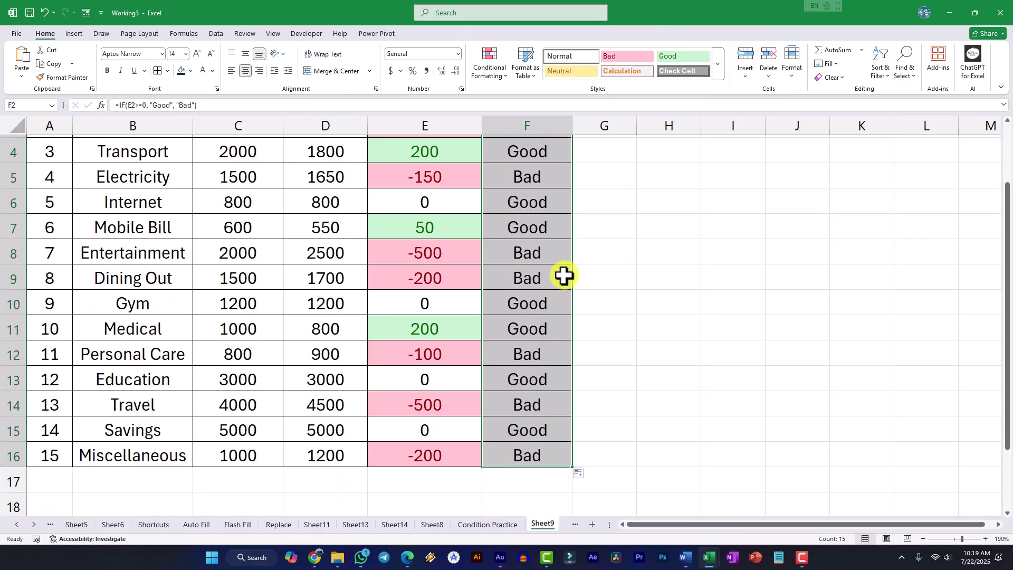
scroll(554, 280, up, 1)
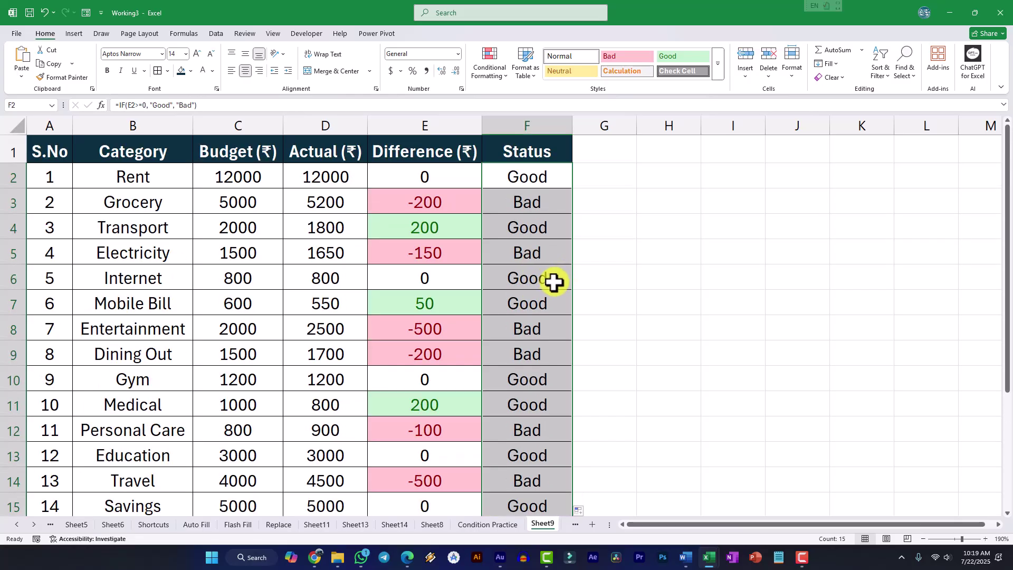
click(497, 73)
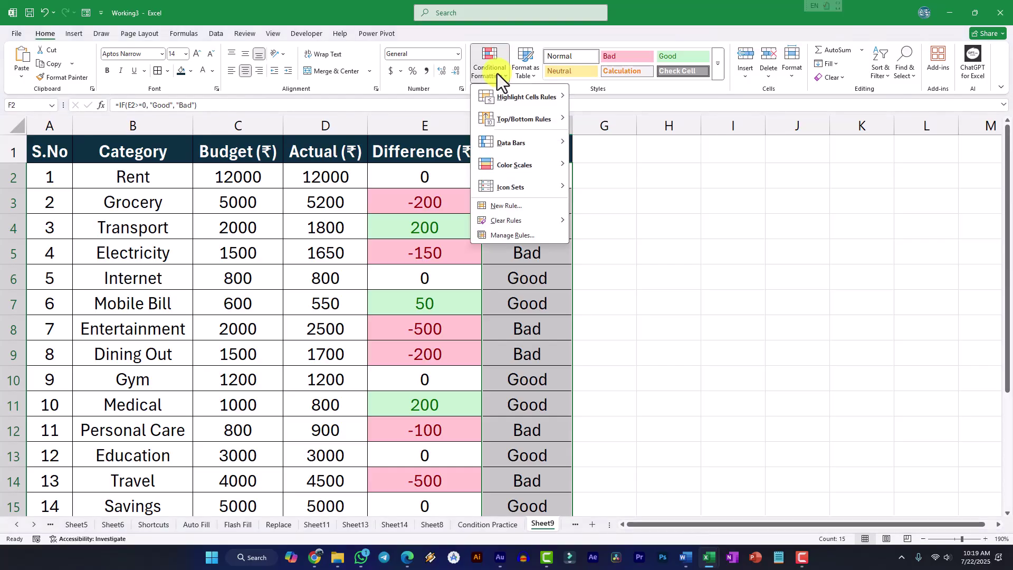
mouse_move(506, 96)
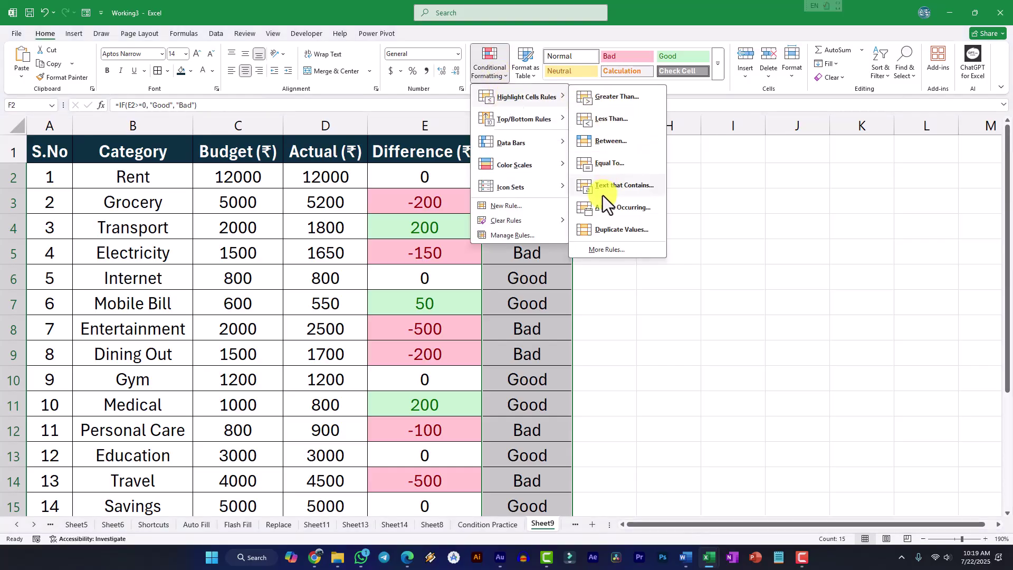
click(626, 186)
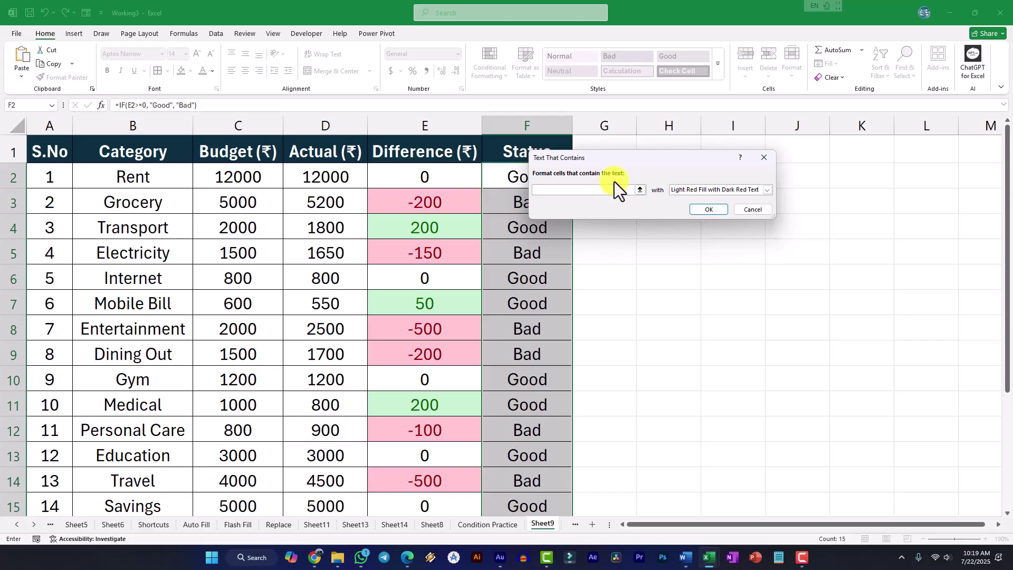
text(Good)
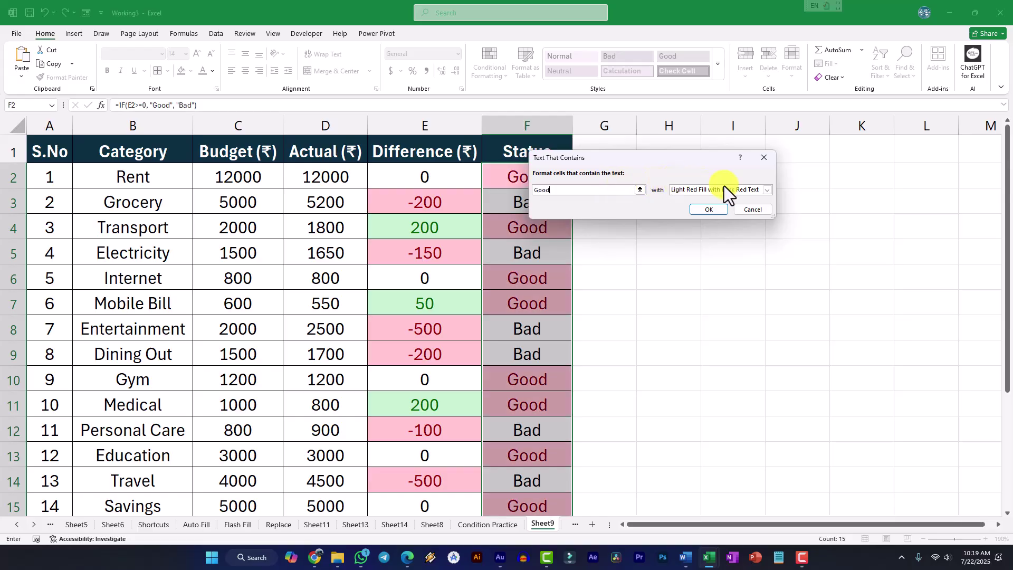
click(738, 213)
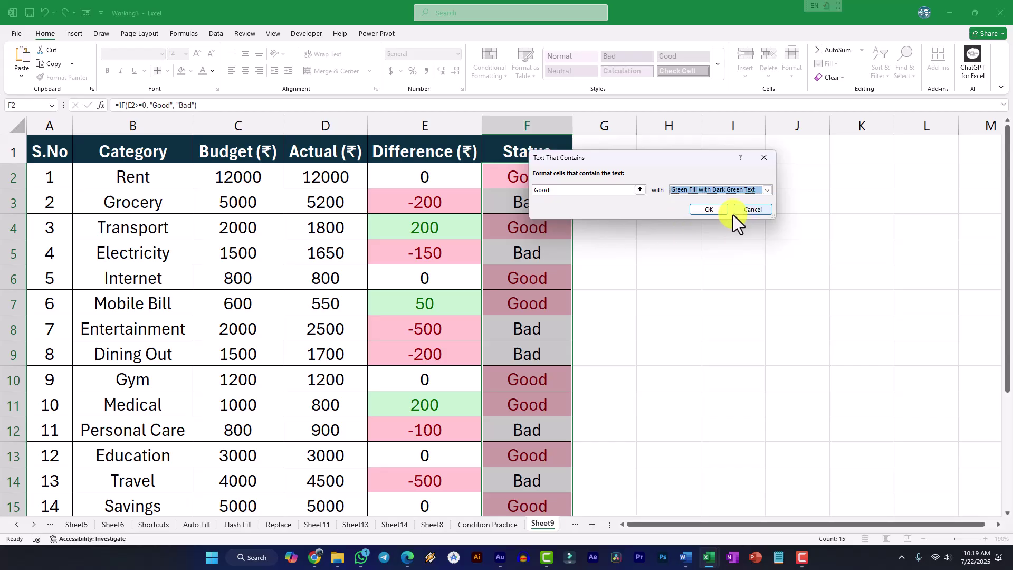
click(714, 210)
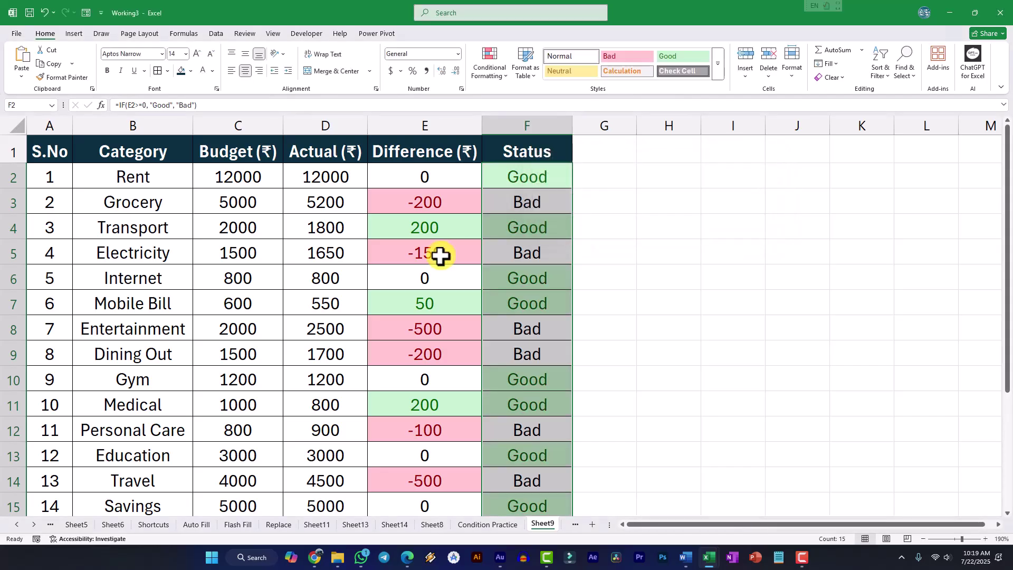
- Add a Text That Contains rule for "Bad" with Light Red Fill with Dark Red Text to F2:F16
click(493, 78)
mouse_move(509, 99)
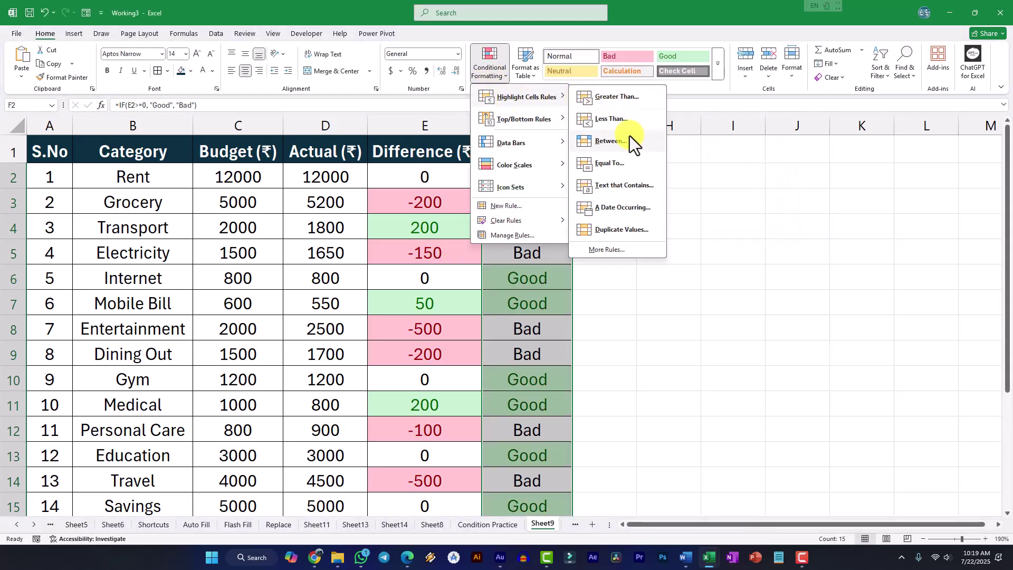
click(618, 188)
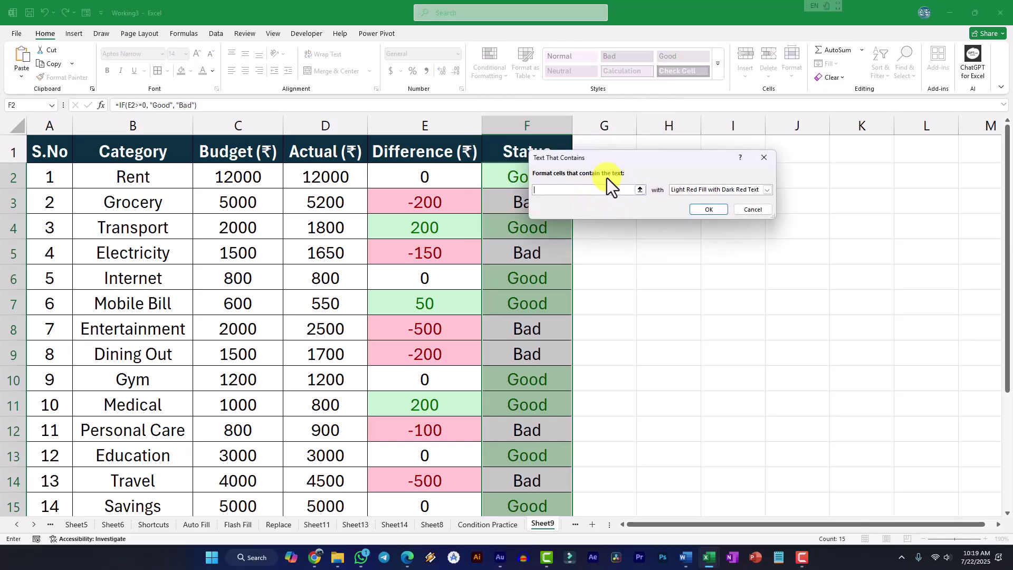
text(Bad)
click(730, 188)
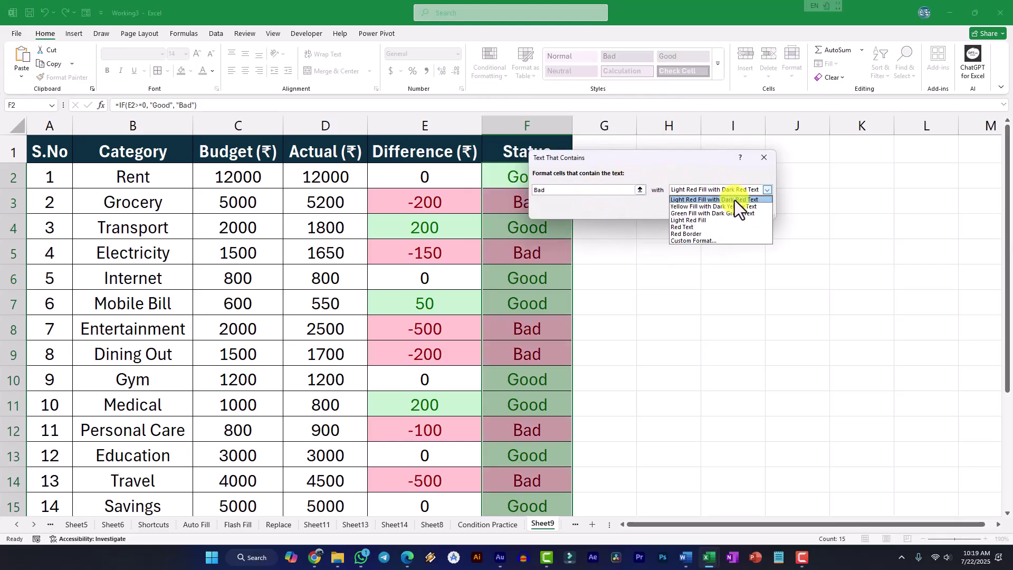
click(735, 199)
click(714, 211)
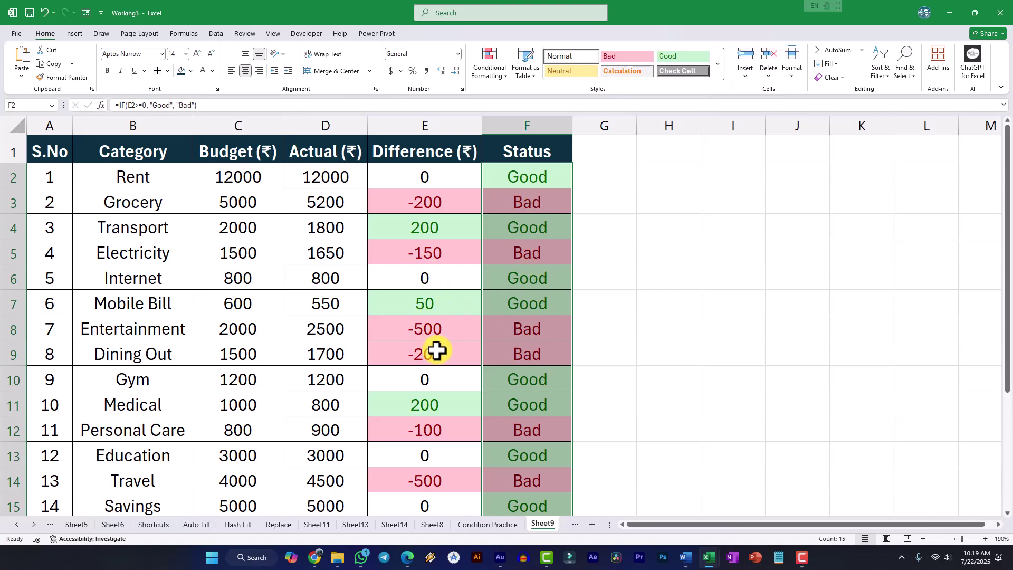
click(540, 357)
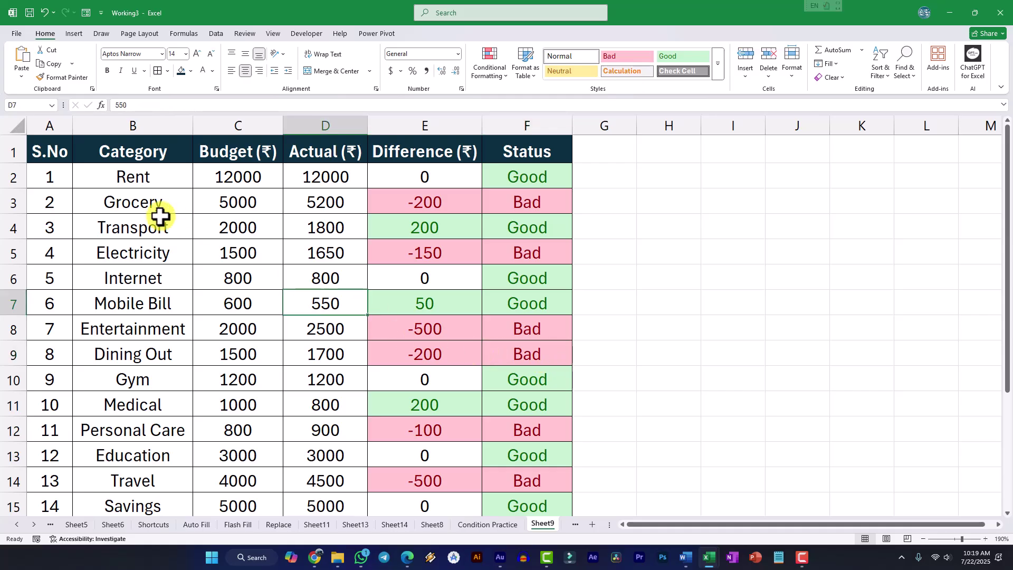
drag(50, 176, 495, 342)
scroll(482, 340, down, 2)
scroll(481, 340, up, 2)
- Insert a new row above the S.No header row and merge and center cells A1:F1
click(56, 153)
right_click(12, 151)
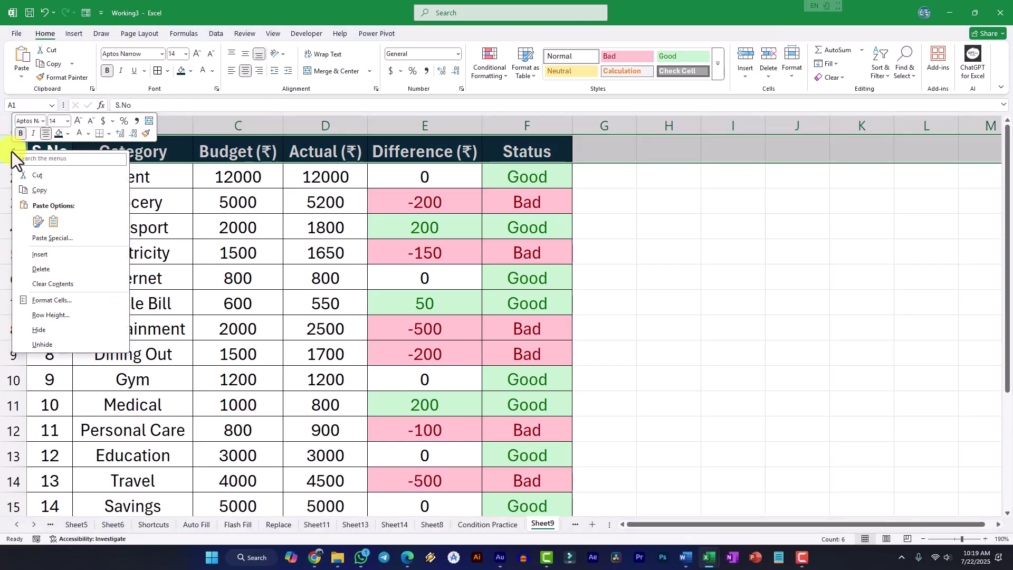
click(50, 255)
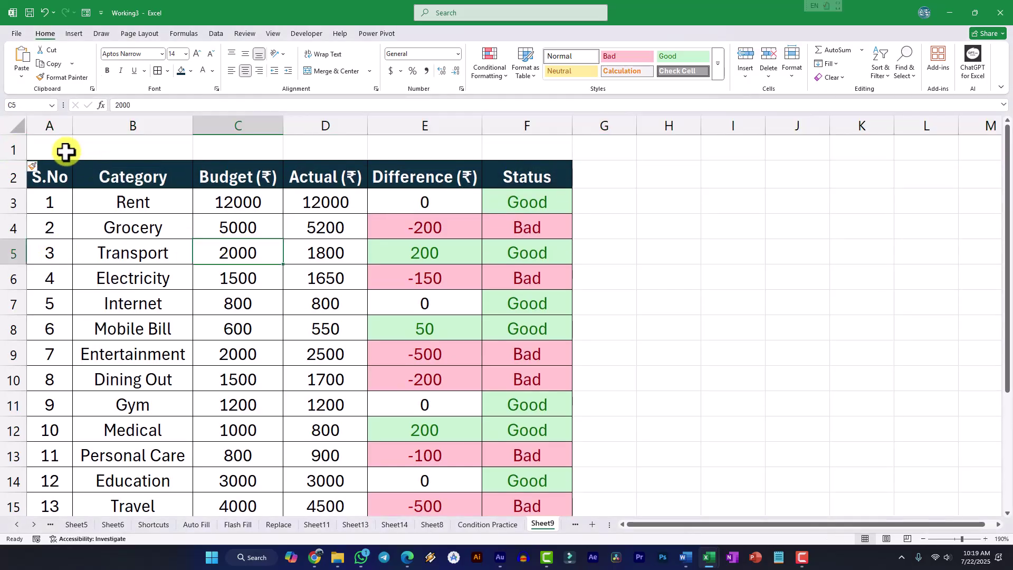
drag(68, 152, 493, 148)
click(324, 74)
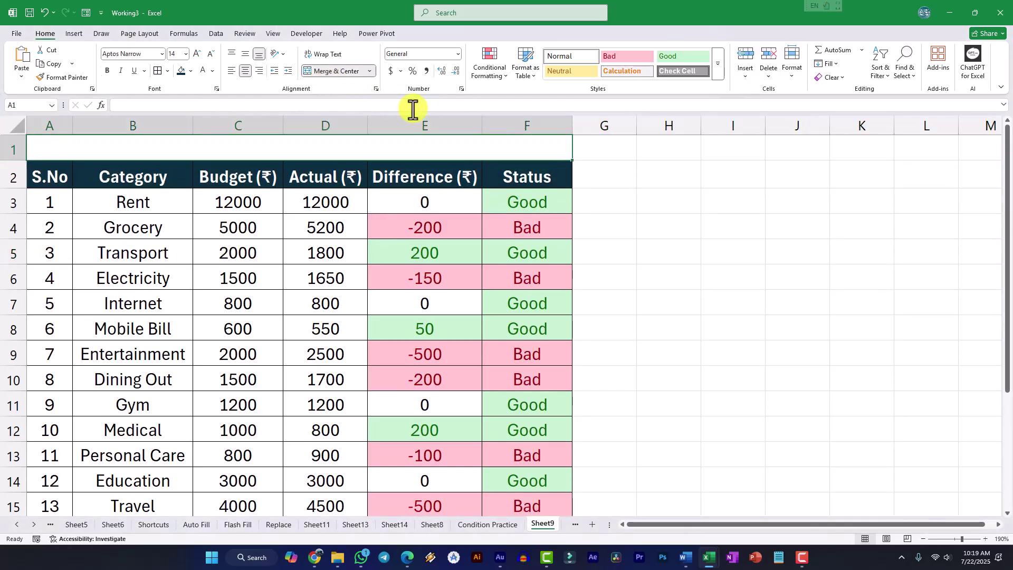
- Enter the title "Mini Project- Personal Expense Tracker" in the merged cell A1
text(P)
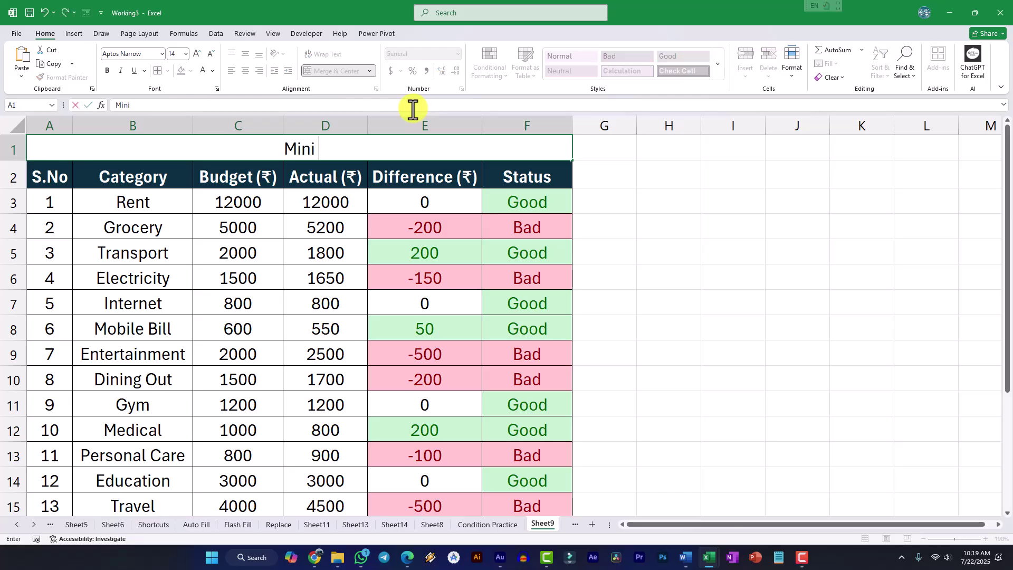
text(ini Project Mini)
key(BackSpace)
key(BackSpace)
key(BackSpace)
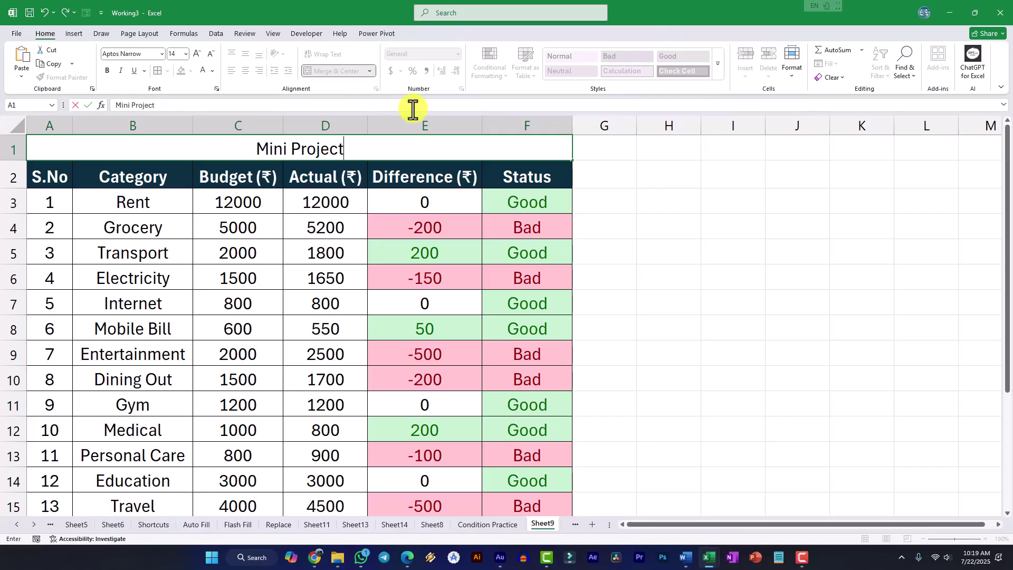
text(- Persona)
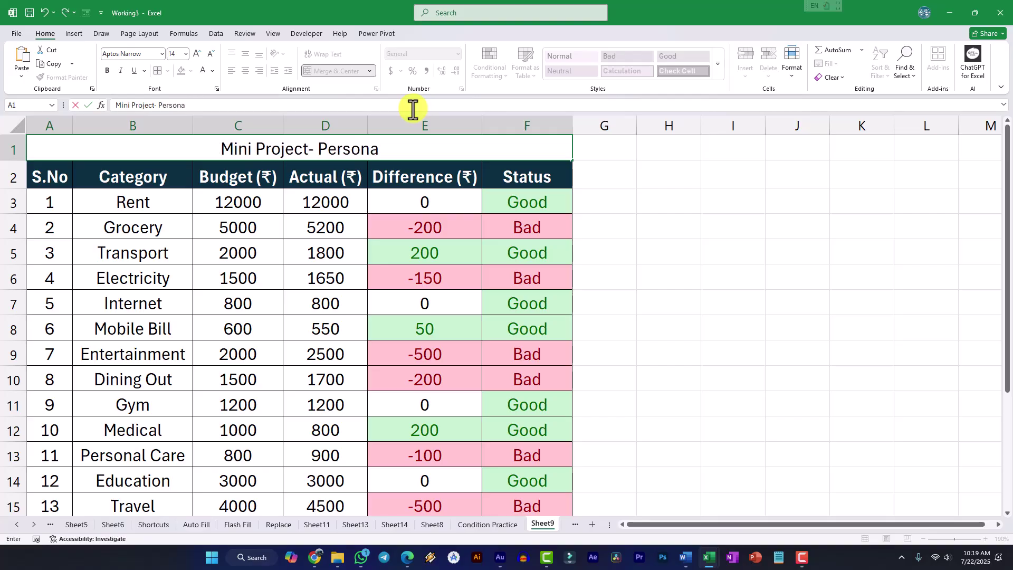
text(l Expense)
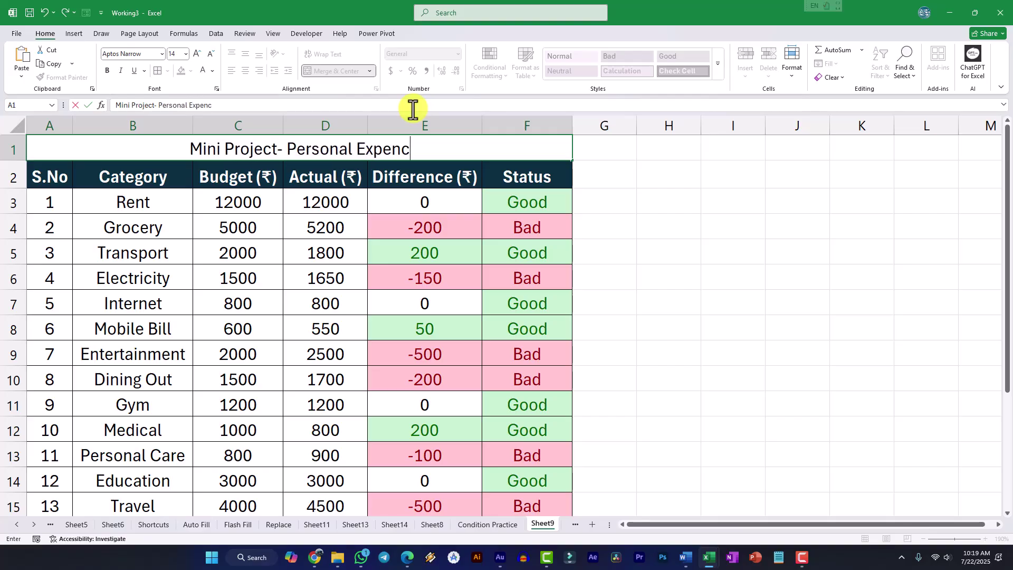
text( Tracker)
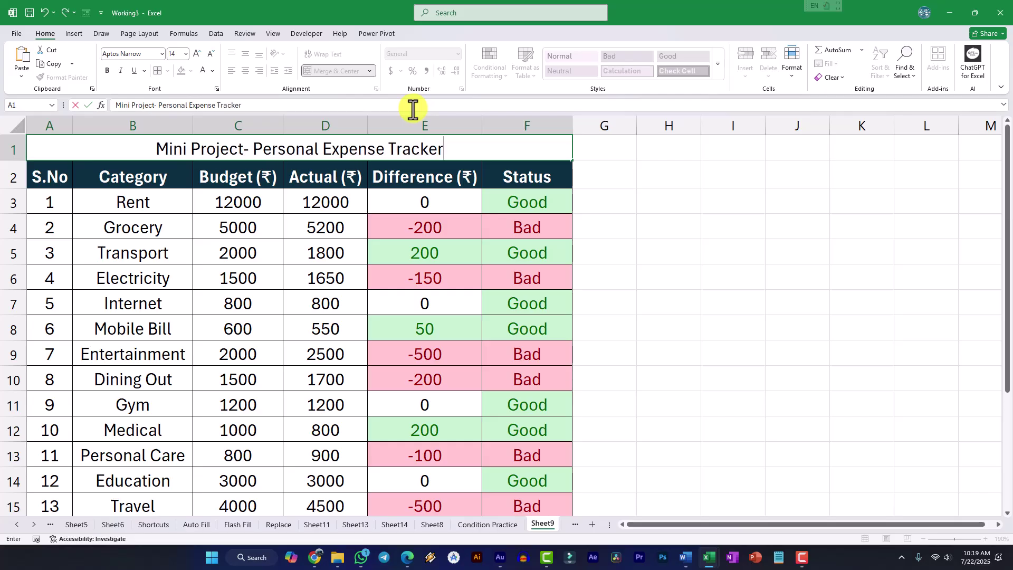
key(Return)
- Format the title in A1 as bold, font size 20, with a blue font color
click(500, 148)
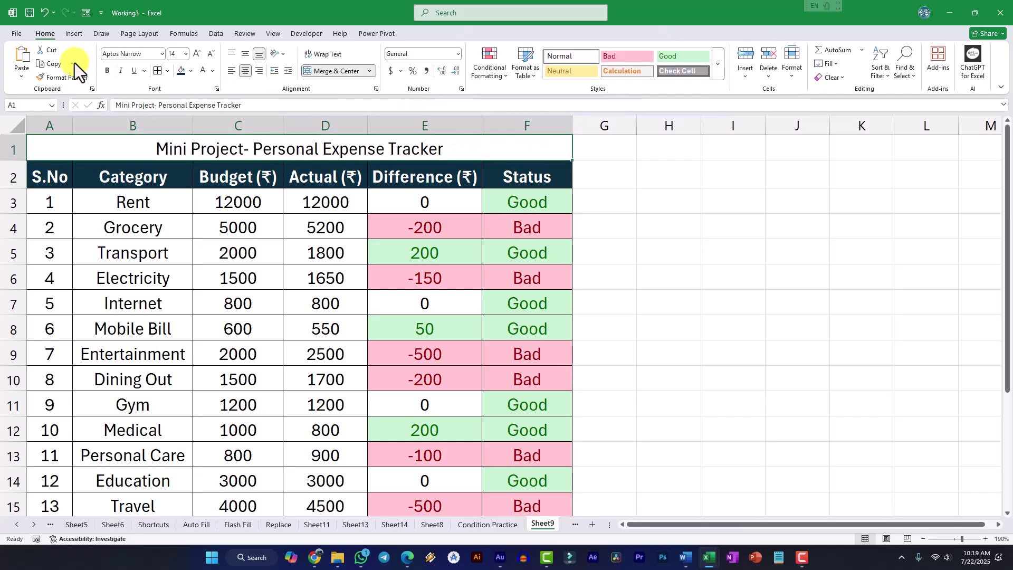
click(108, 71)
click(196, 54)
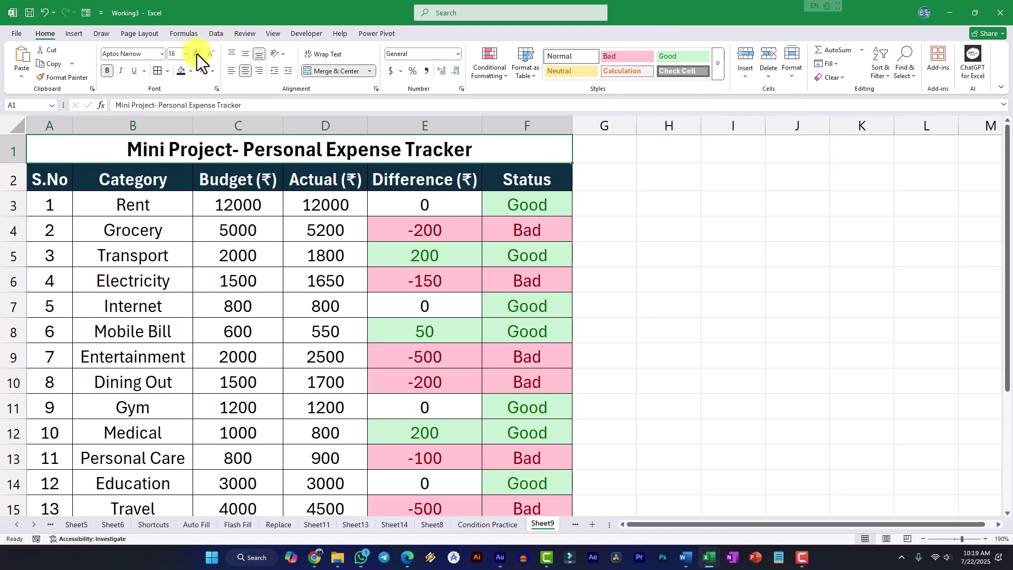
click(196, 54)
click(196, 55)
click(212, 71)
click(306, 245)
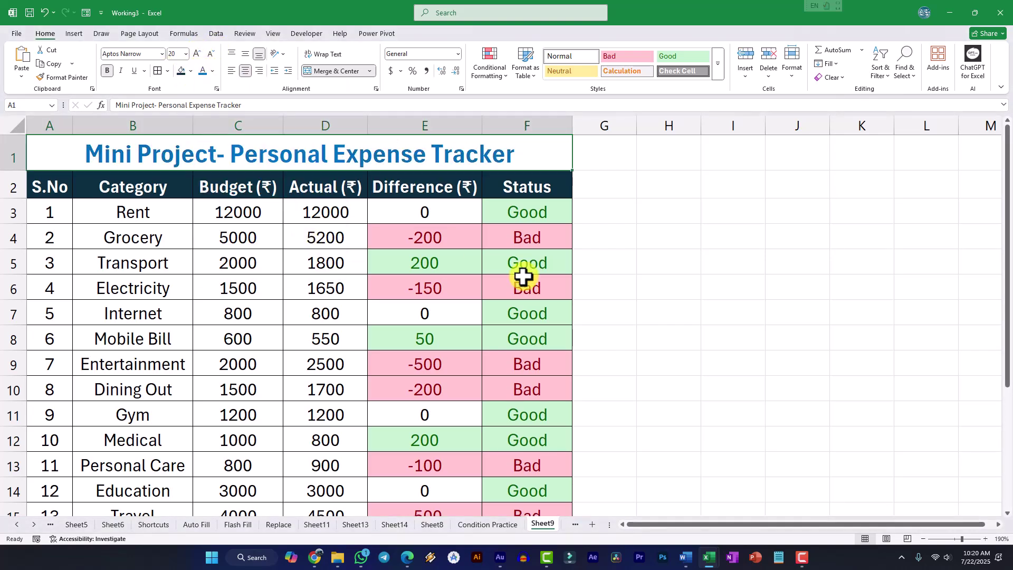
- Review the tracker from the title down to the empty row below Miscellaneous
click(497, 276)
scroll(611, 303, down, 3)
scroll(536, 323, up, 3)
scroll(538, 327, down, 3)
click(507, 367)
scroll(497, 369, up, 3)
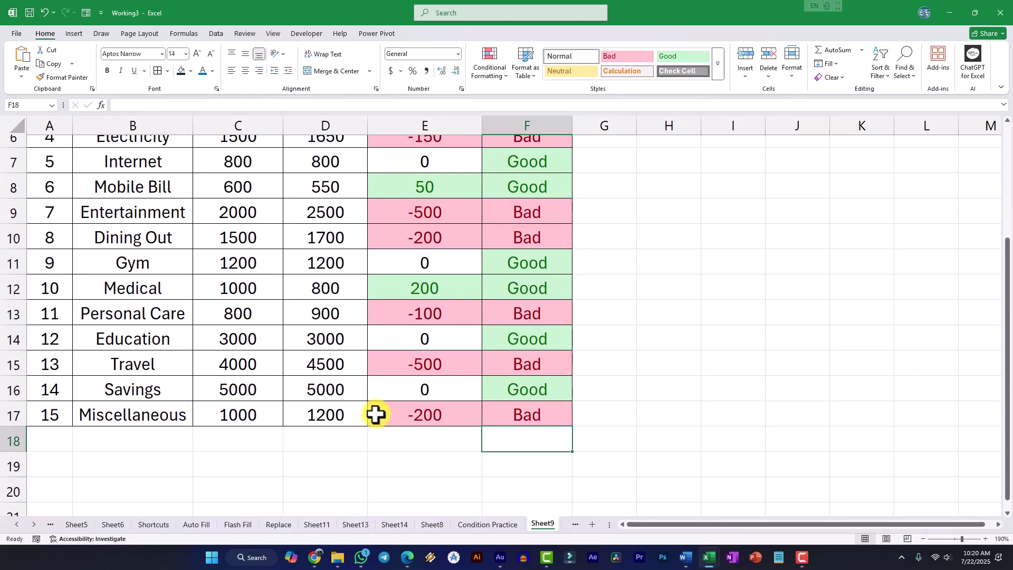
click(344, 434)
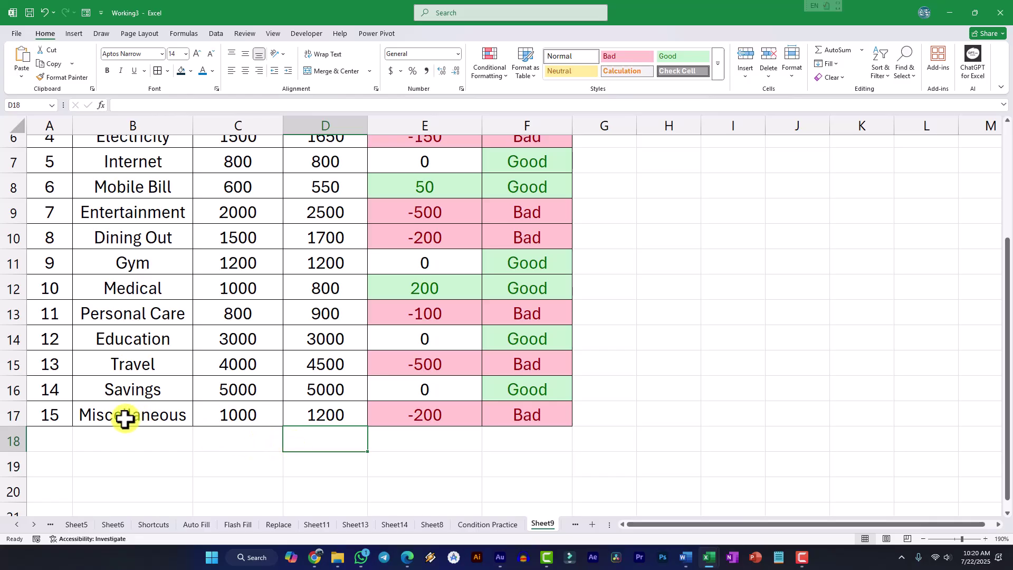
scroll(213, 237, up, 5)
scroll(236, 339, down, 5)
click(240, 432)
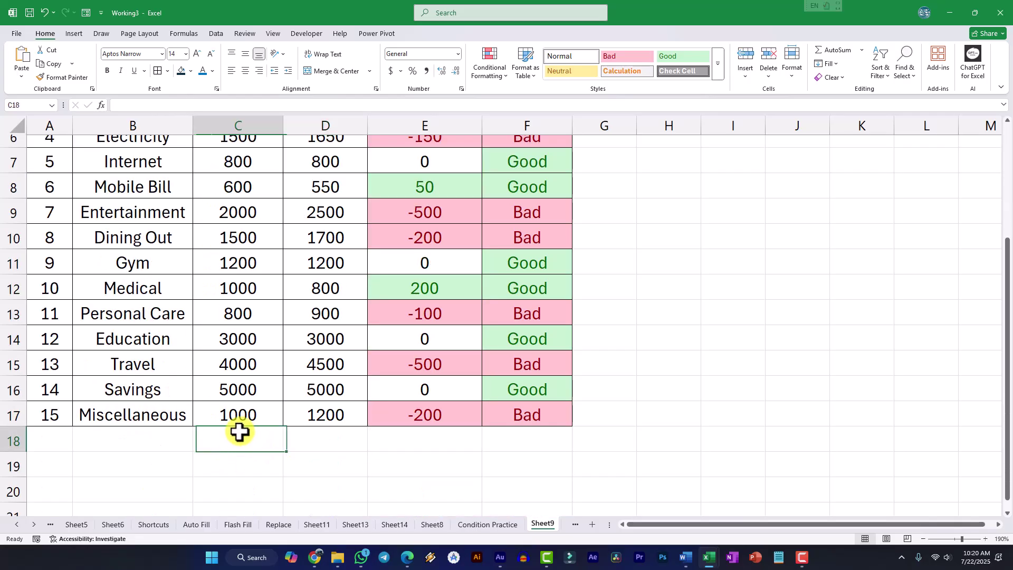
click(319, 445)
click(135, 442)
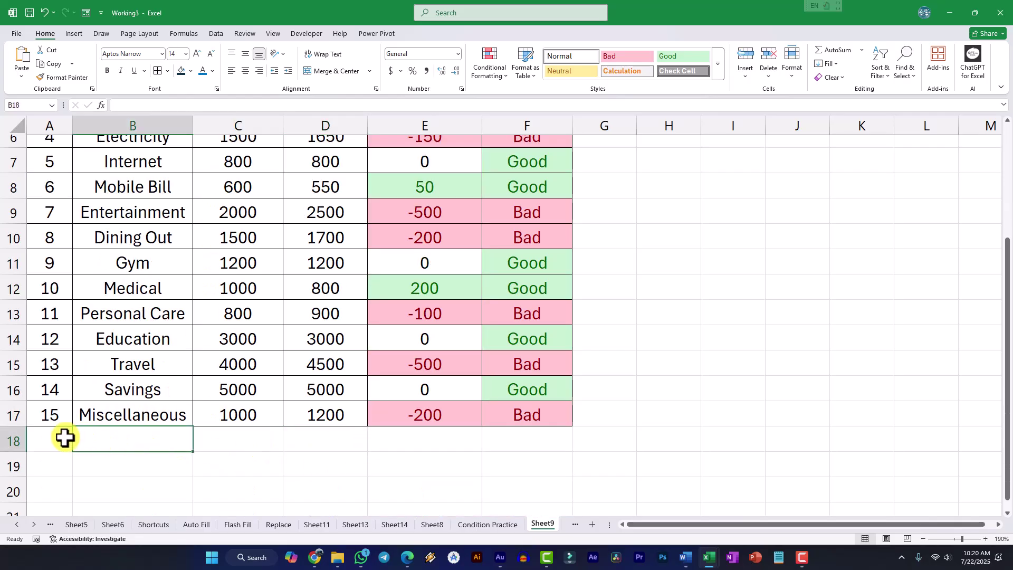
- Merge and center A18:B18 below the last category and enter "Total" in bold
drag(65, 438, 115, 441)
click(332, 71)
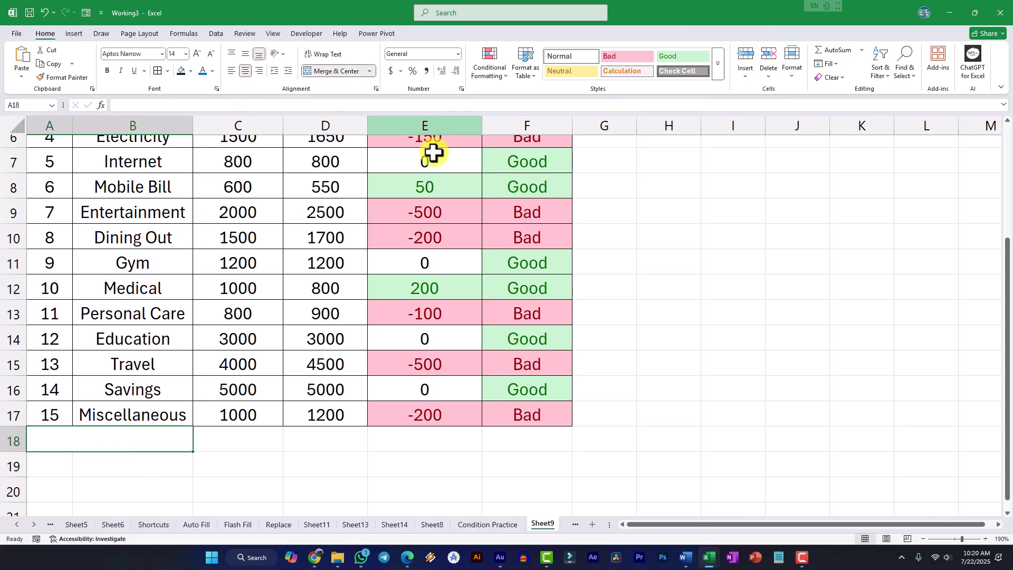
text(Total)
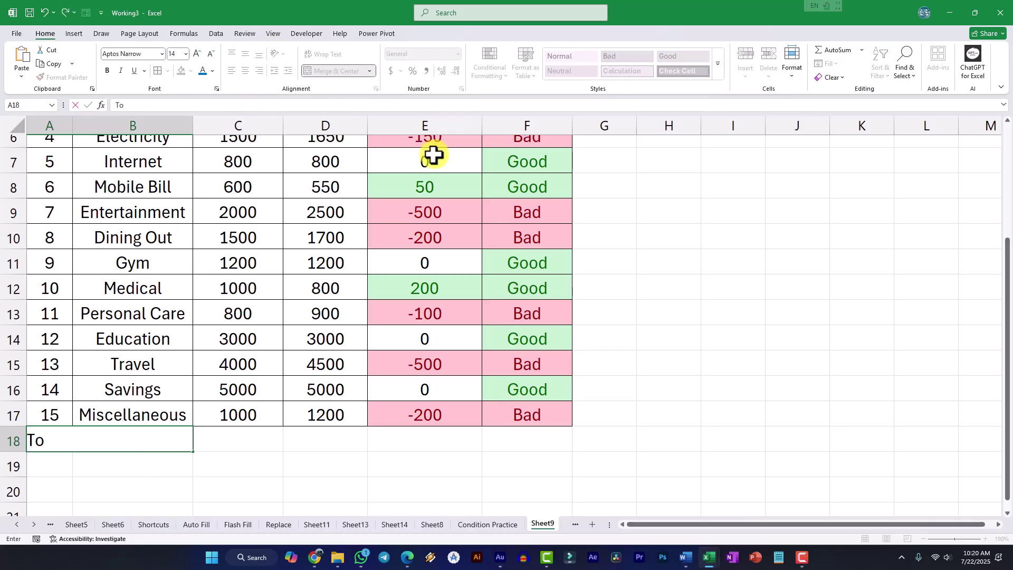
click(115, 472)
click(115, 442)
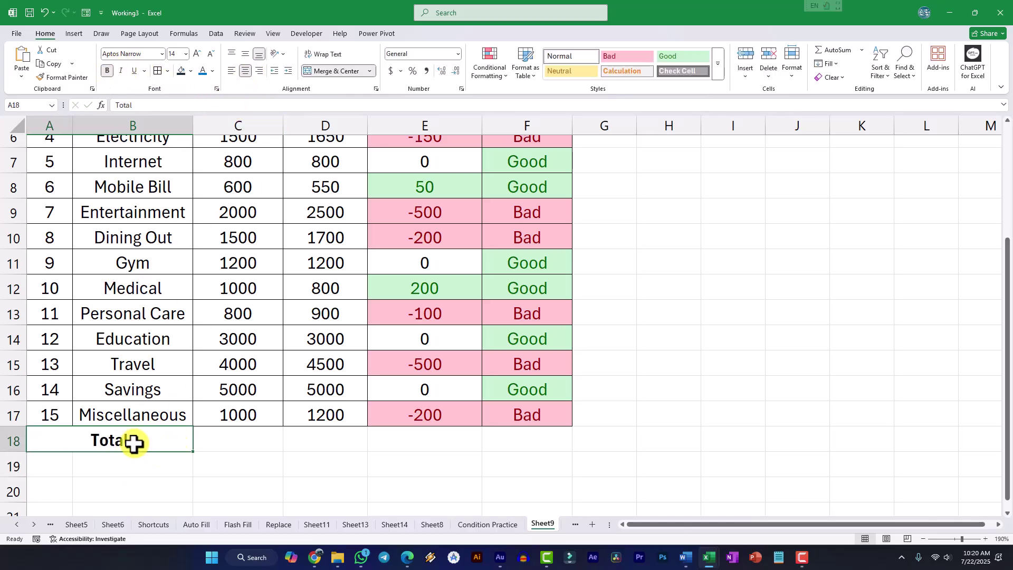
- Make the Total row A18:E18 bold and add borders to its cells
drag(135, 444, 309, 442)
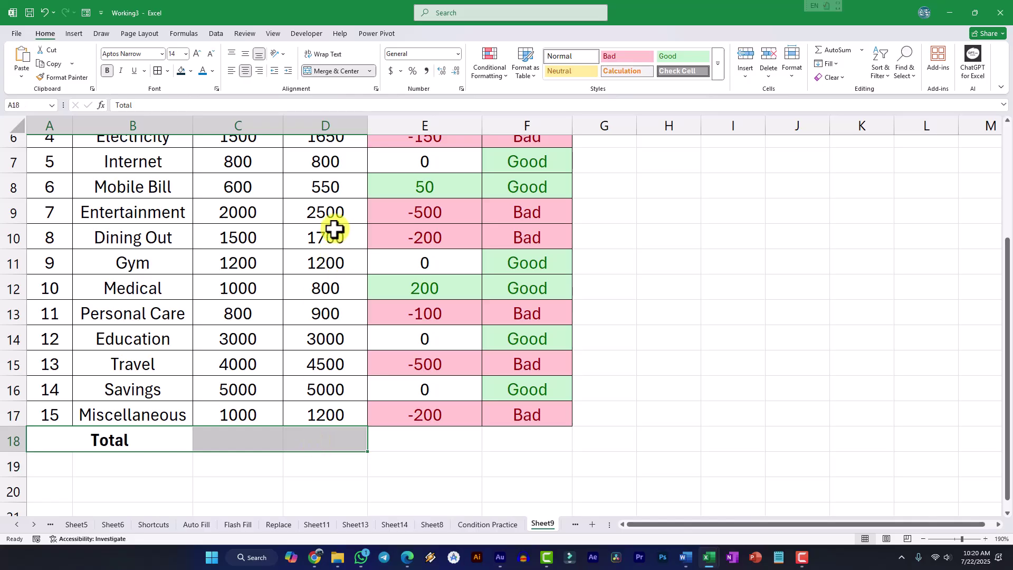
click(319, 445)
drag(136, 447, 452, 433)
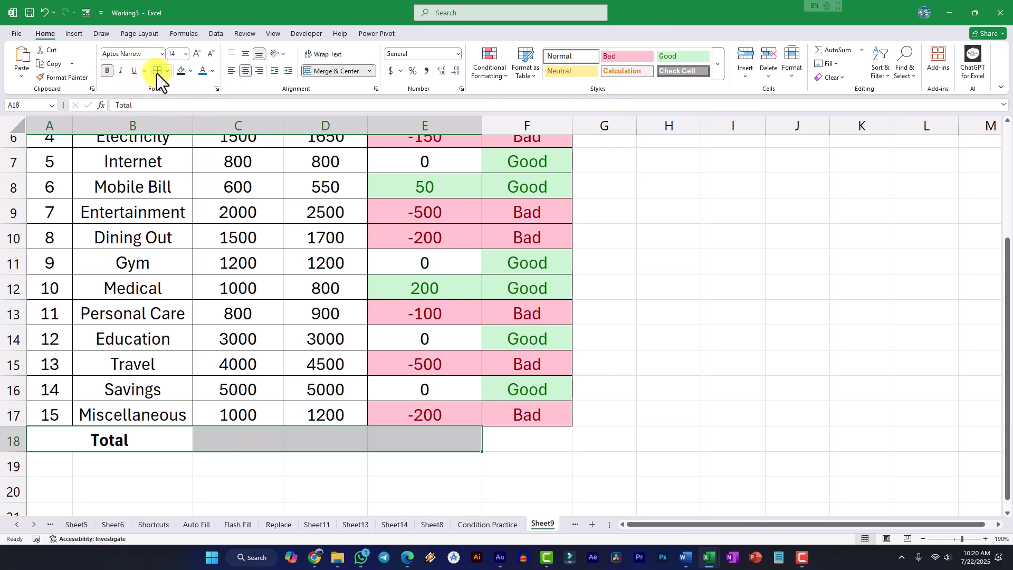
- Total the Budget column in C18 with =SUM(C3:C17)
click(260, 439)
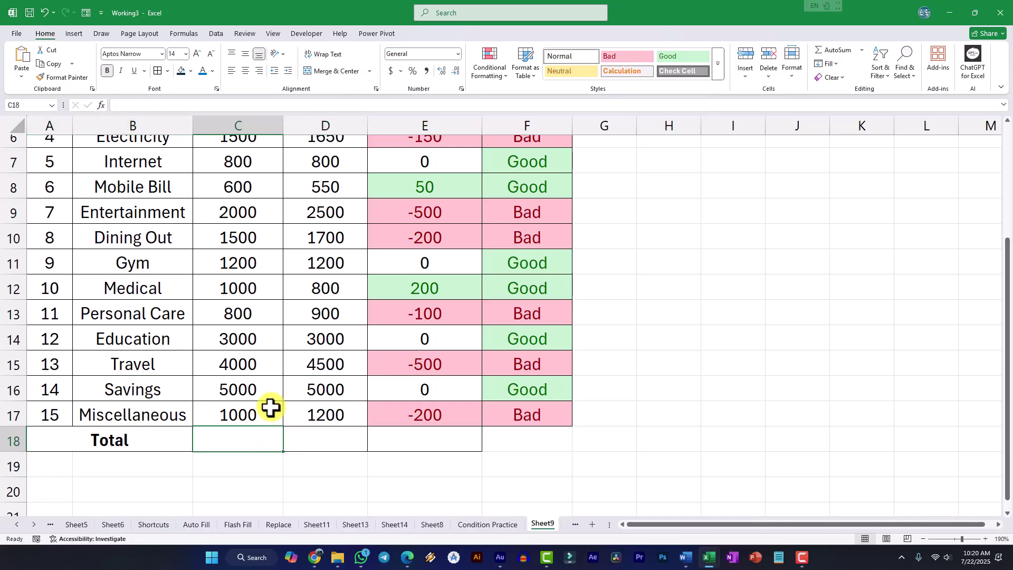
key(alt)
key(alt+=)
scroll(352, 325, up, 2)
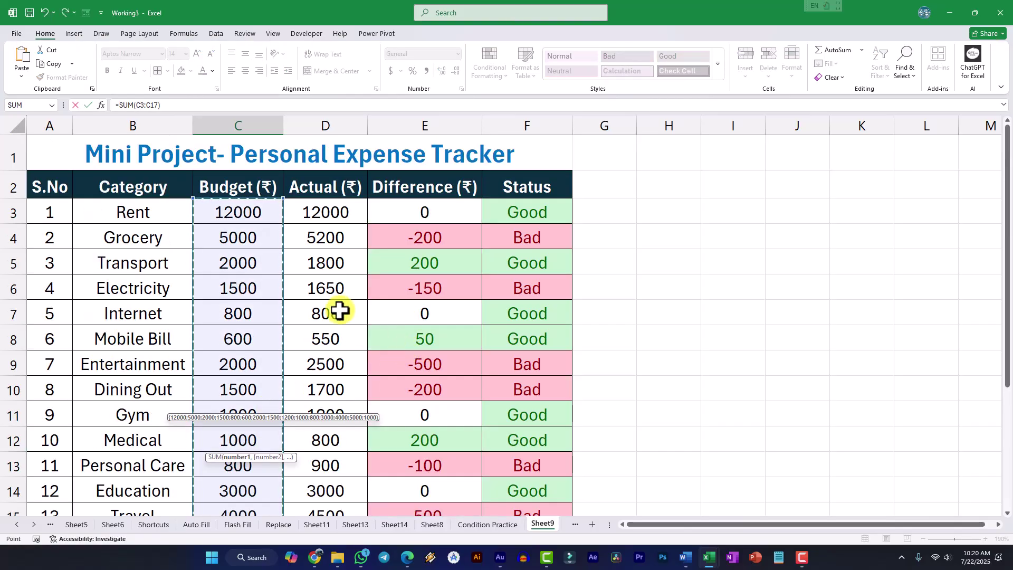
scroll(337, 307, down, 2)
key(Return)
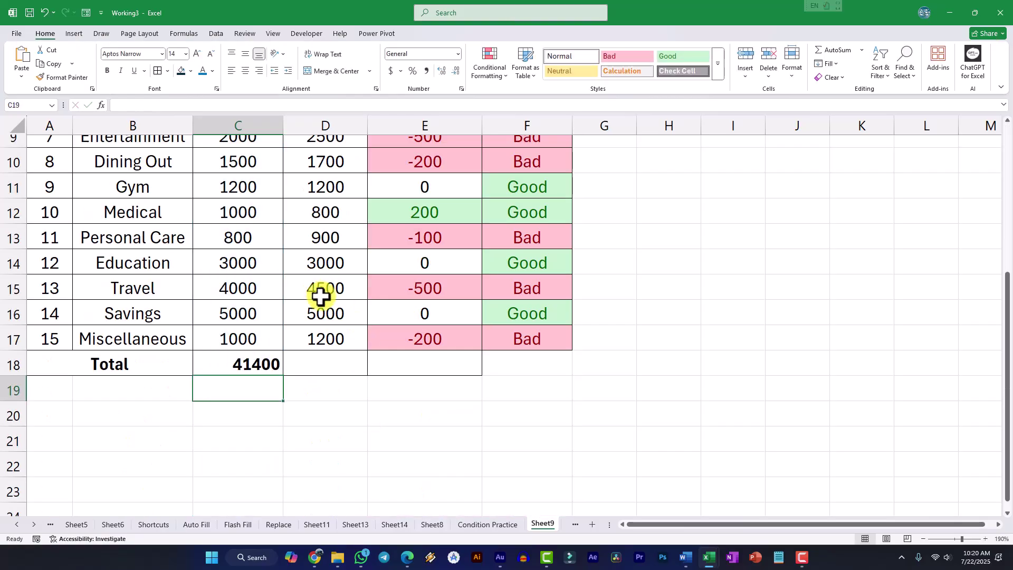
- Total the Actual column in D18 and the Difference column in E18 with AutoSum over rows 3 to 17
click(337, 359)
key(alt+=)
key(Return)
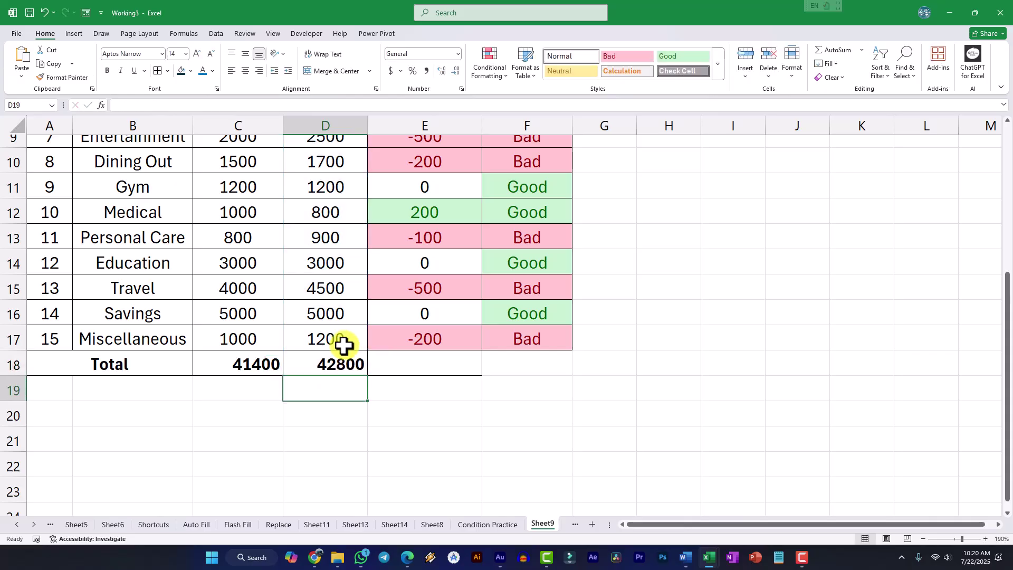
click(408, 360)
key(alt+=)
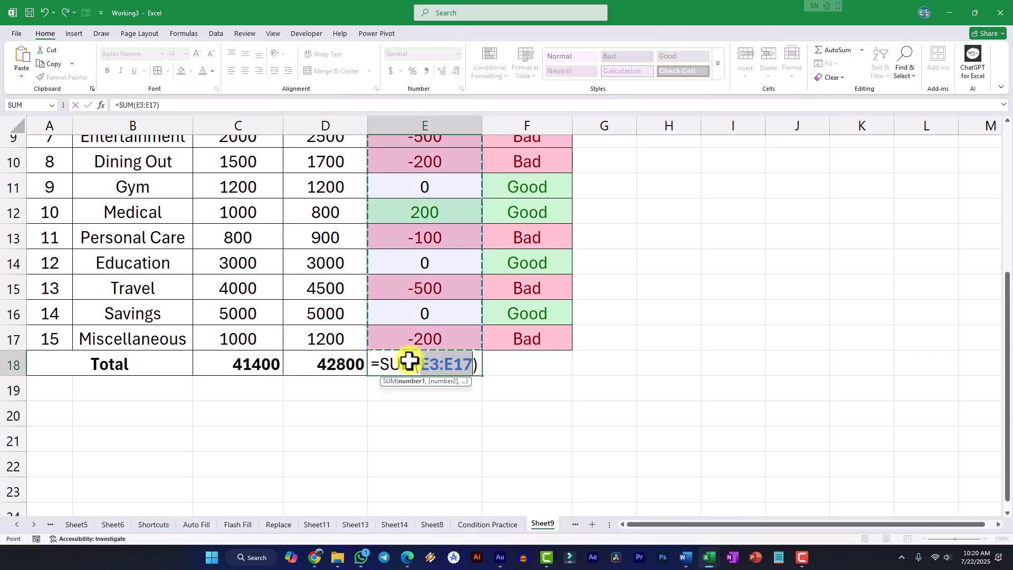
key(Return)
click(468, 417)
click(455, 363)
click(243, 361)
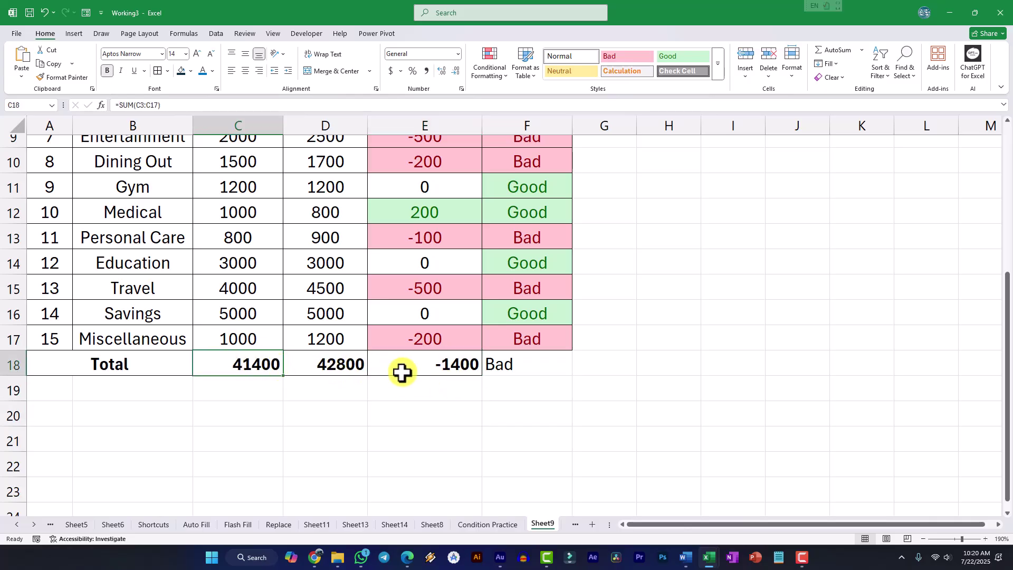
- Center the Status value in F18 and add borders to E18:F18
click(513, 369)
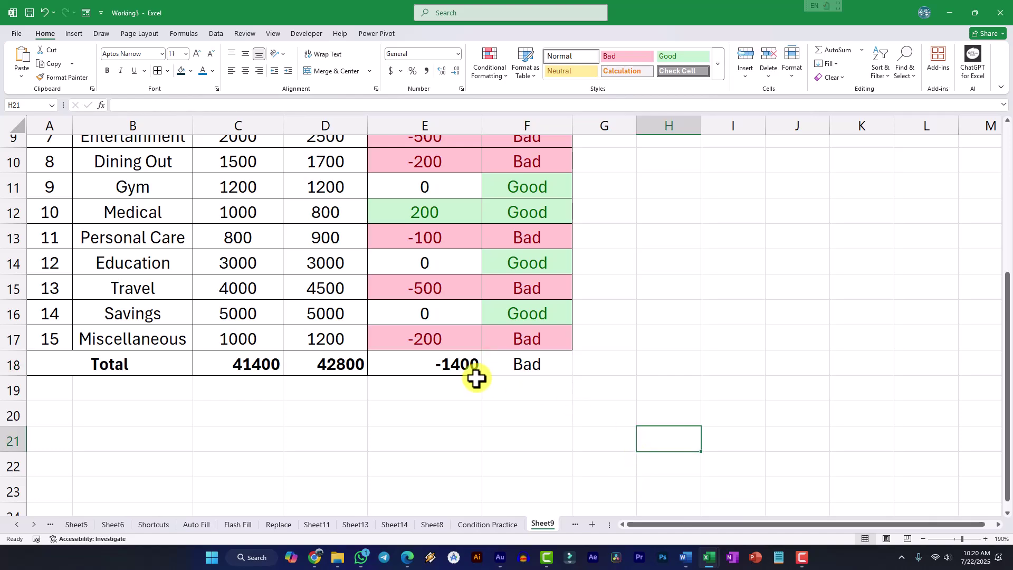
drag(434, 362, 527, 363)
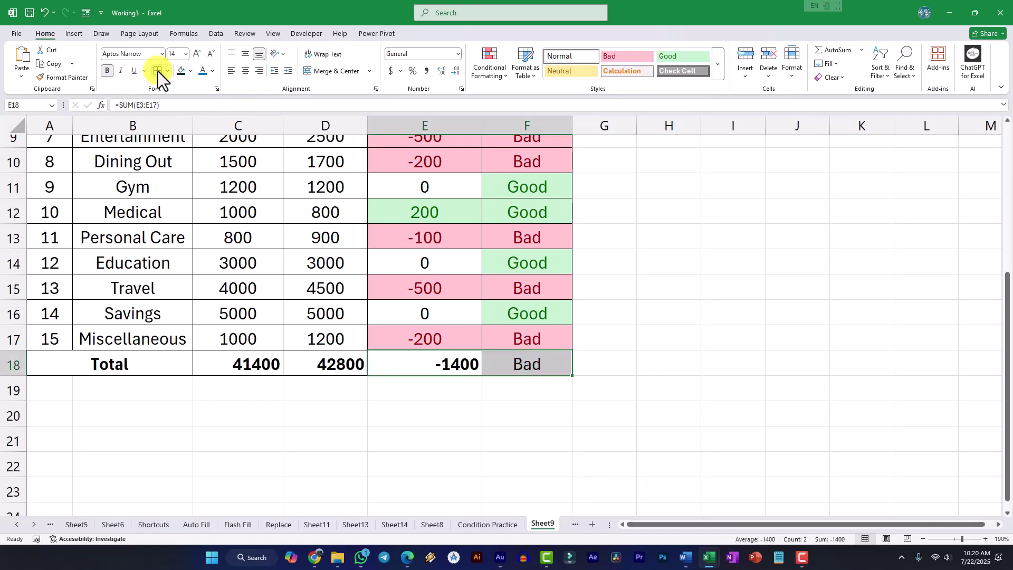
click(622, 366)
scroll(527, 354, up, 3)
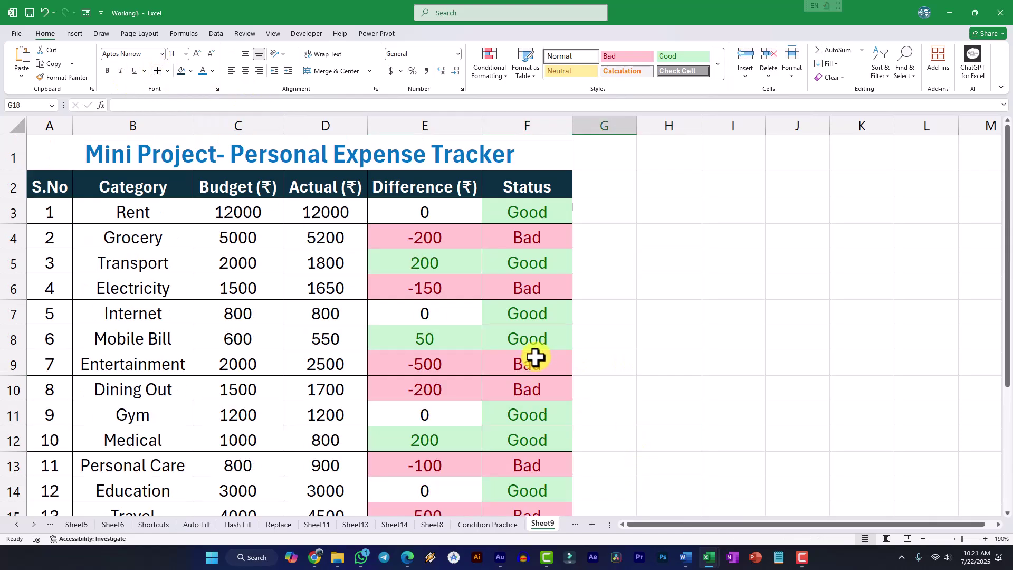
- Switch to the Condition Practice sheet and enter 95 in F2 beside the first student's Status
click(488, 525)
click(564, 282)
click(448, 181)
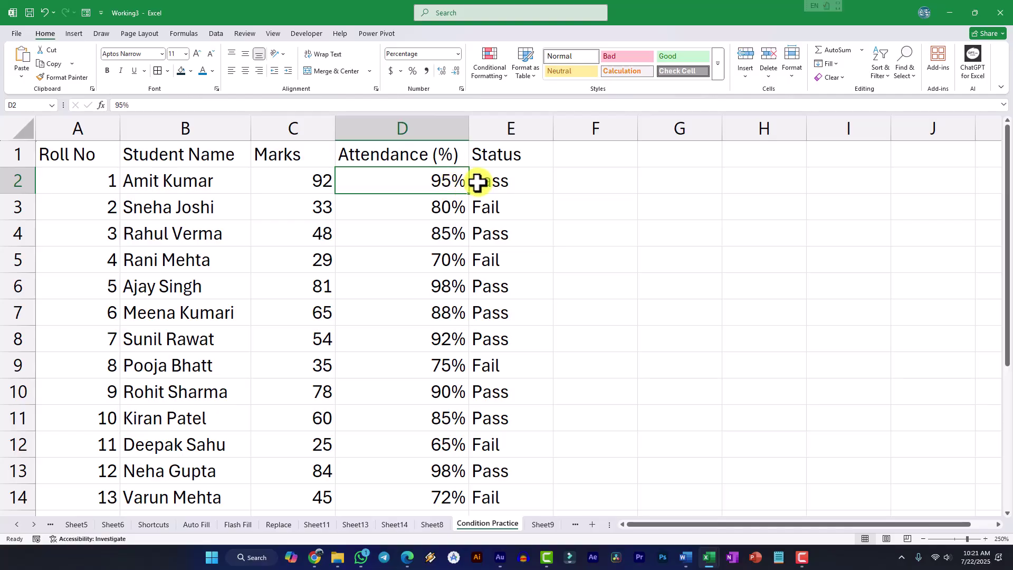
click(600, 171)
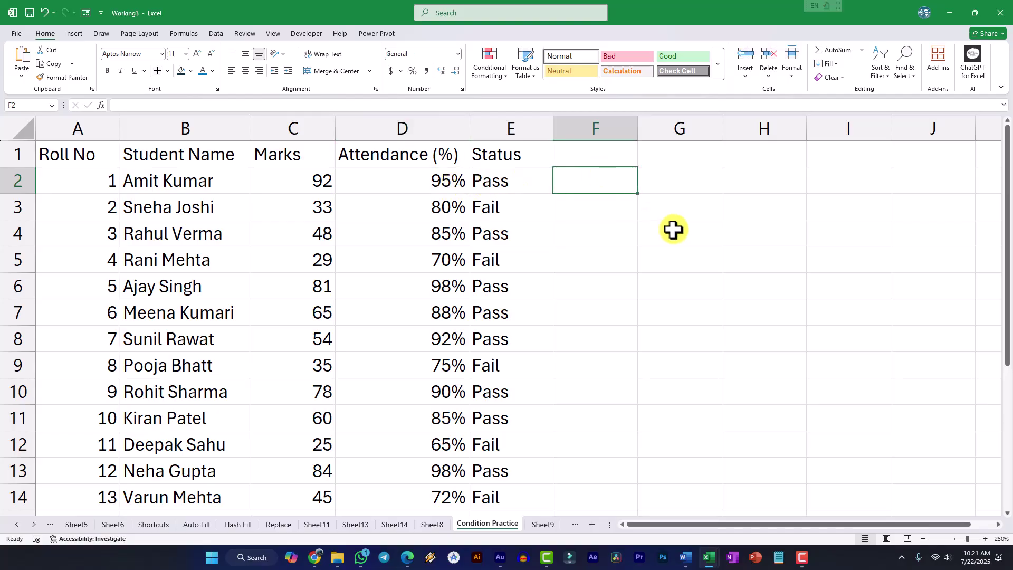
text(95)
key(Return)
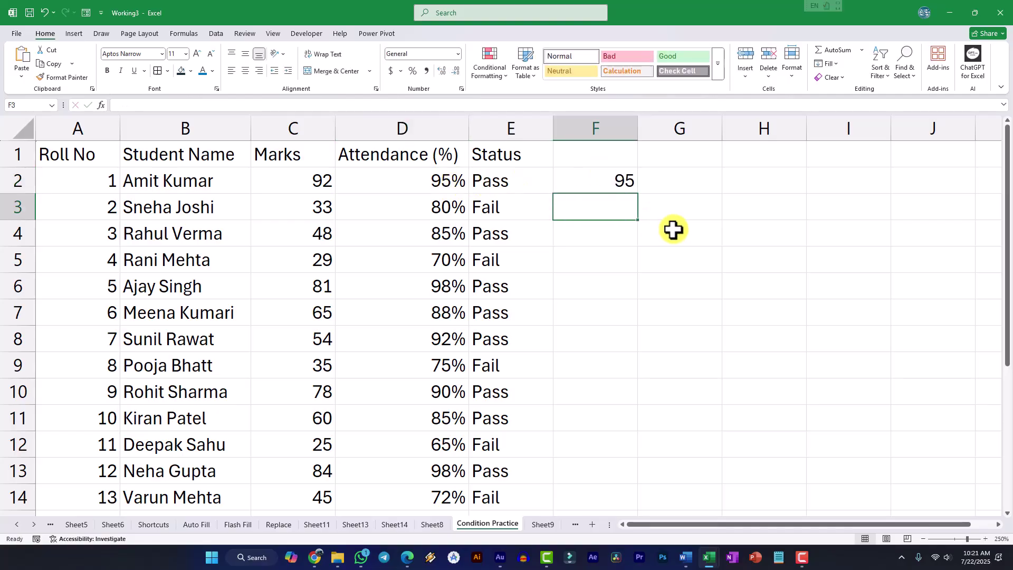
- Flash Fill the cells below the 95 in F2 through F21 with the attendance figures as plain numbers
drag(600, 183, 628, 457)
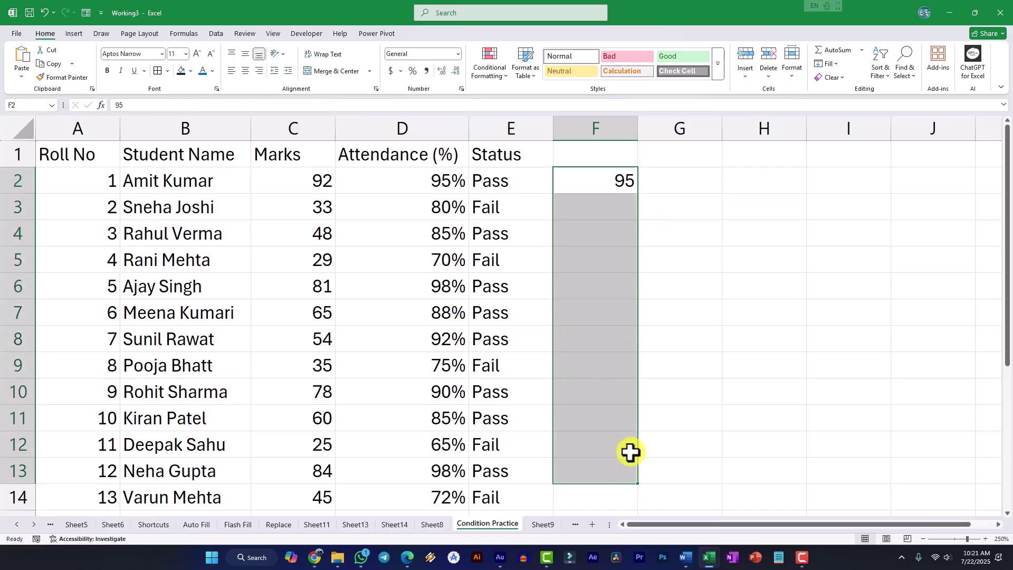
scroll(630, 450, down, 2)
scroll(629, 451, down, 1)
shift+click(619, 451)
scroll(618, 450, up, 3)
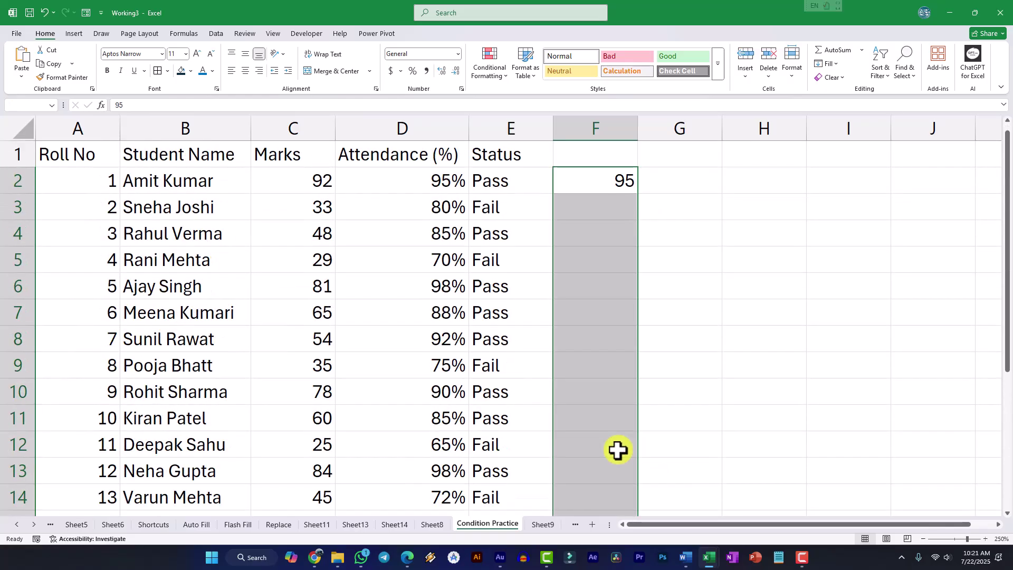
key(ctrl+e)
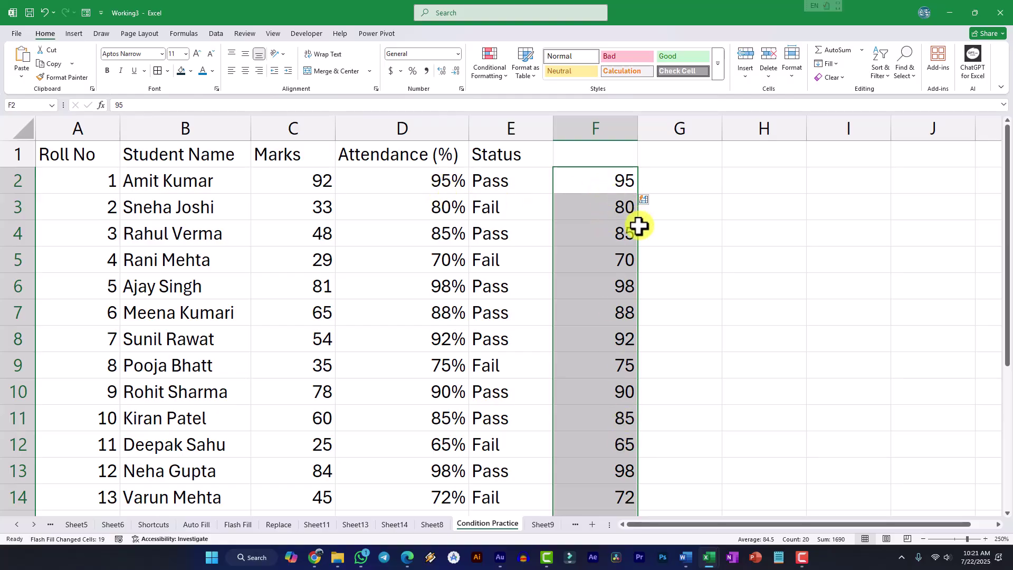
- Copy the plain numbers in F2:F21 and paste them over the Attendance (%) values starting in D2
key(ctrl+c)
click(459, 185)
key(ctrl+shift+Down)
key(ctrl+v)
click(694, 285)
key(Escape)
drag(624, 184, 705, 443)
key(Return)
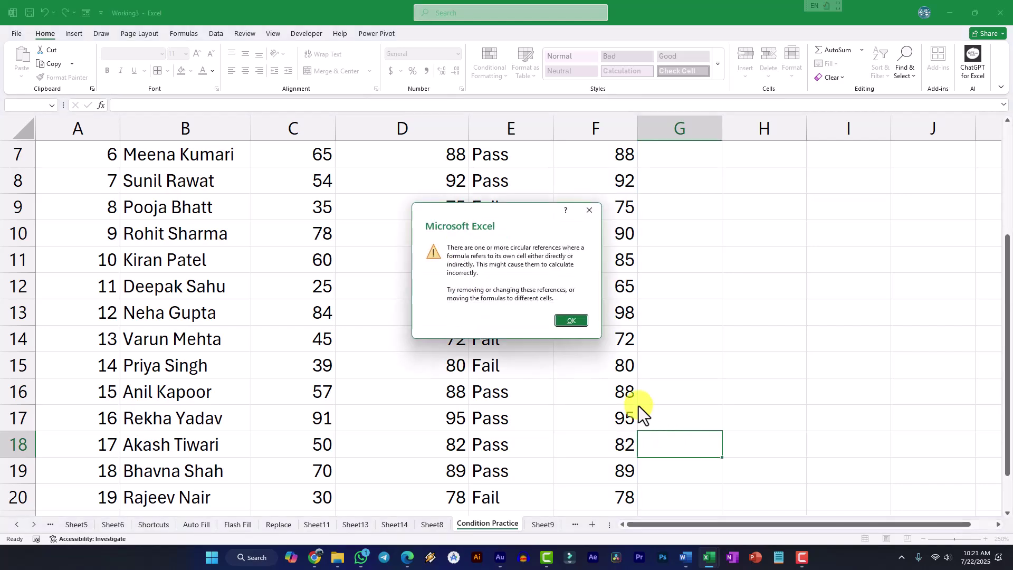
click(573, 320)
scroll(651, 237, up, 2)
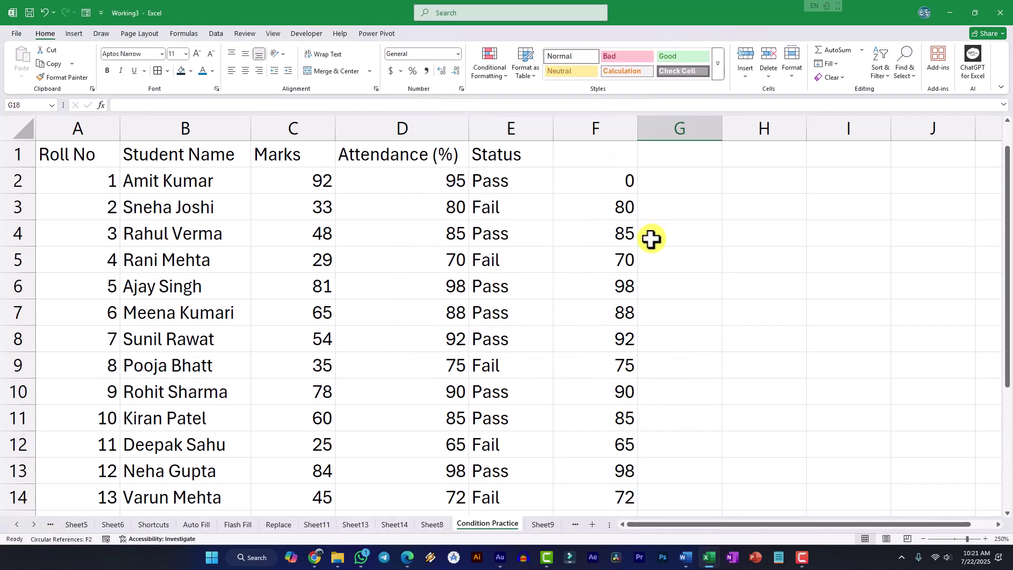
- Clear the contents of the helper range F2:F21 beside the Status column
click(634, 187)
scroll(618, 269, down, 7)
scroll(607, 359, up, 4)
shift+click(606, 446)
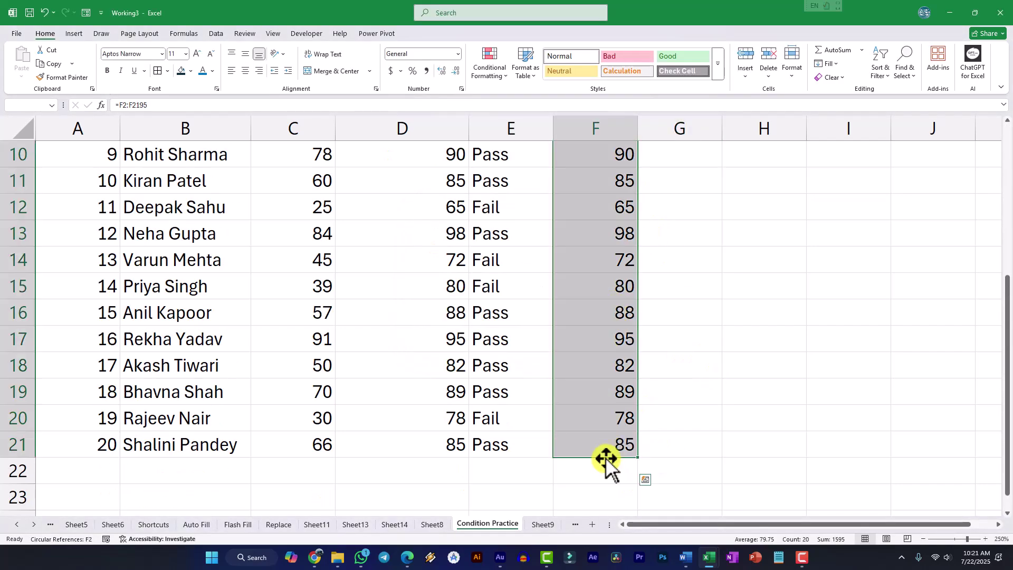
key(Delete)
scroll(580, 422, up, 3)
click(501, 314)
- Open Sheet10 and examine the Monthly Personal Expense Tracker heading and its requirement for at least 6 categories
click(544, 525)
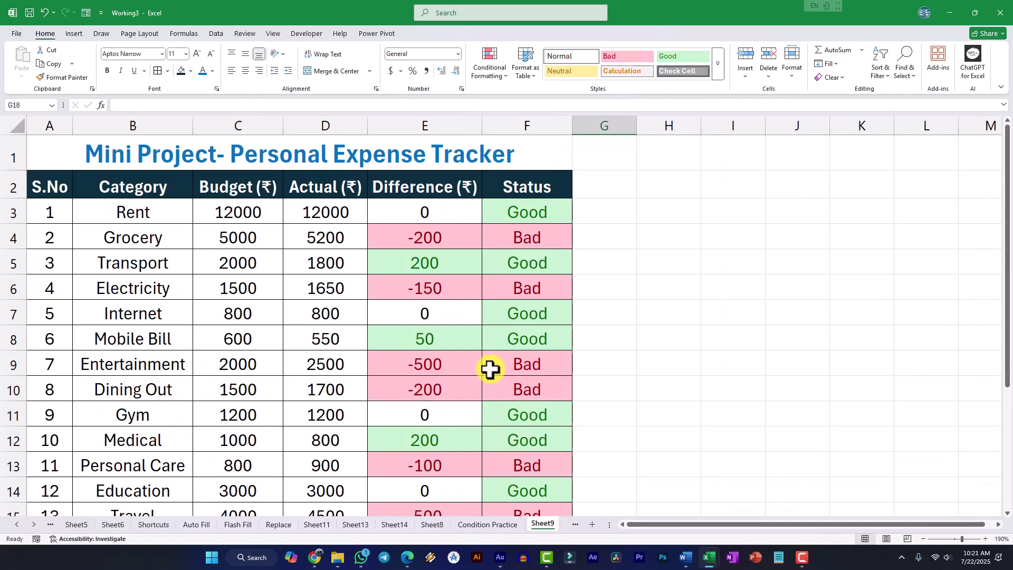
key(ctrl+Page_Down)
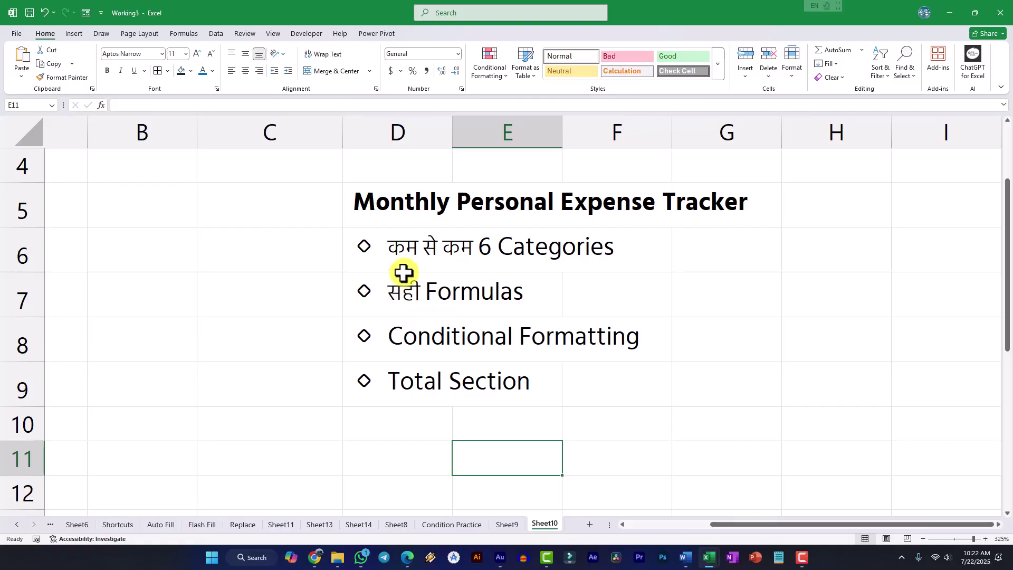
click(421, 262)
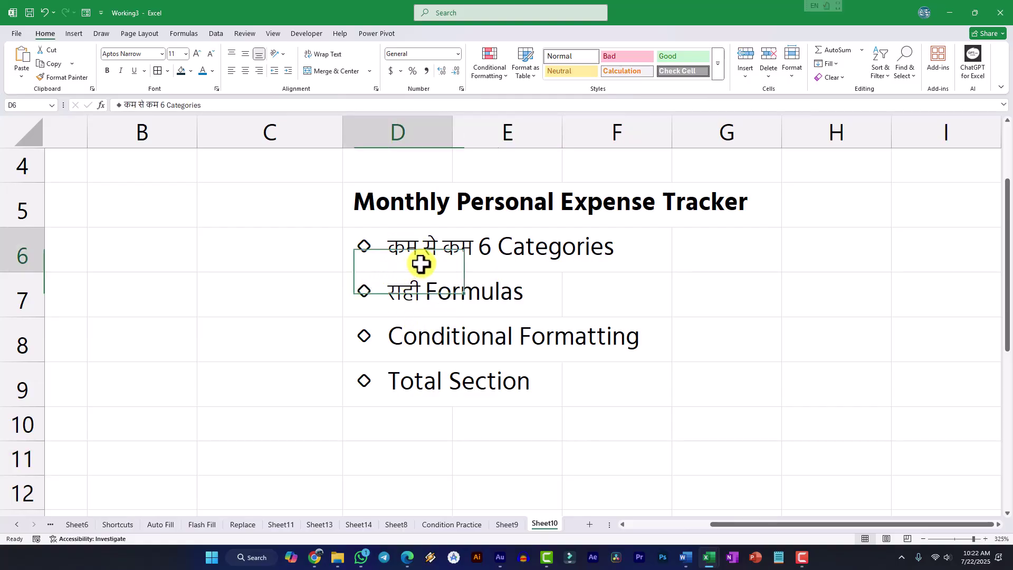
click(398, 209)
click(427, 246)
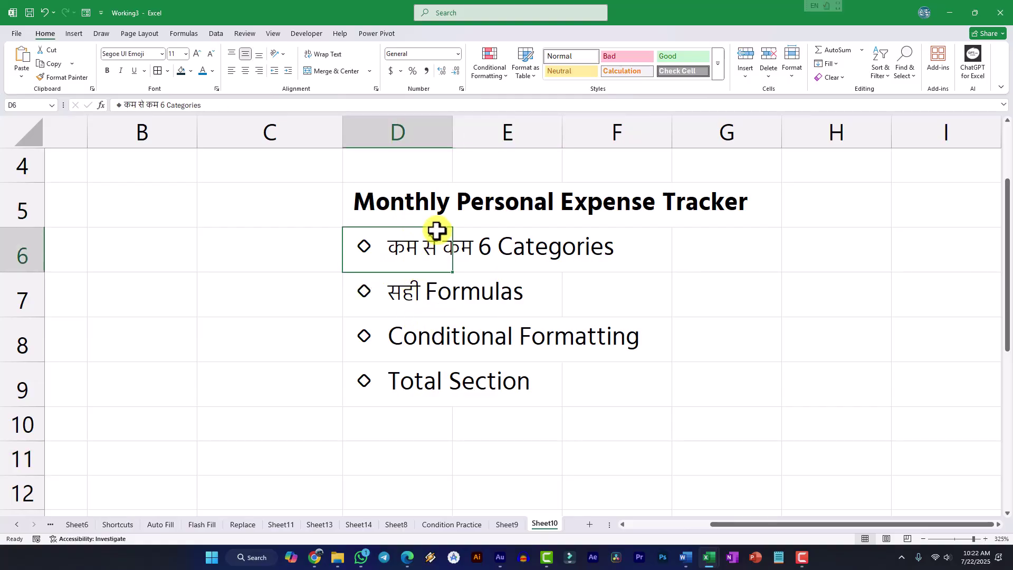
click(426, 220)
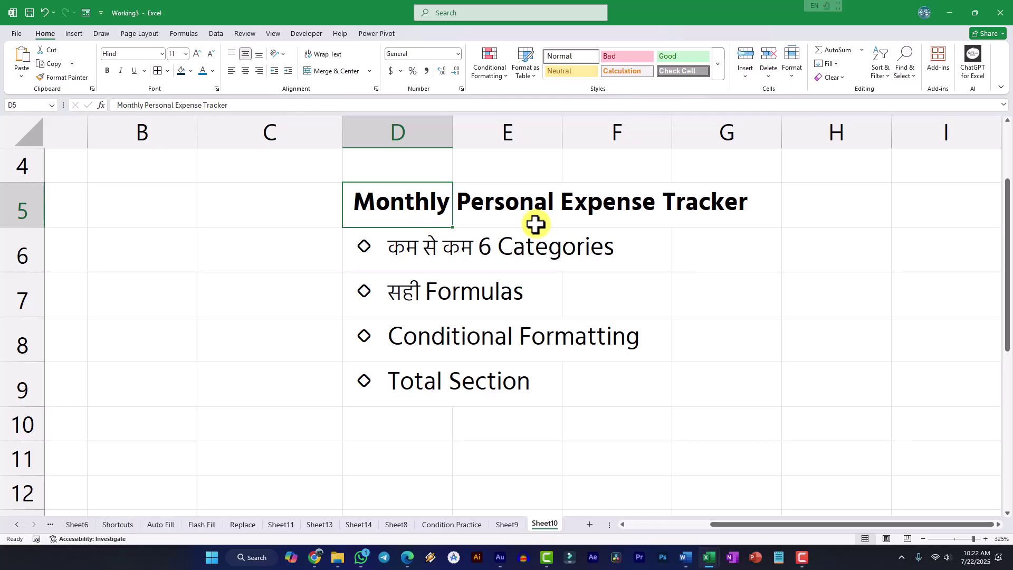
click(480, 249)
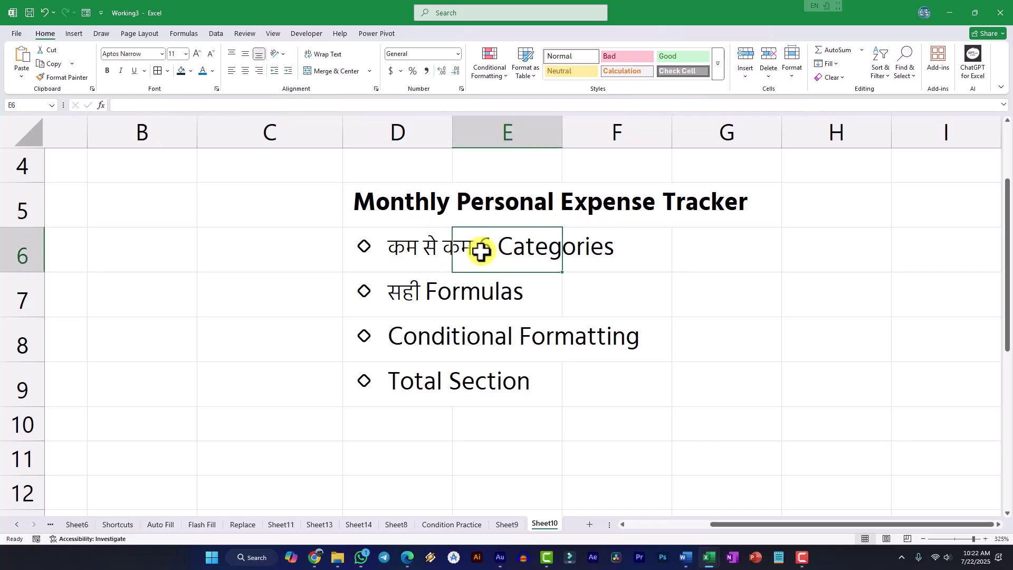
click(422, 252)
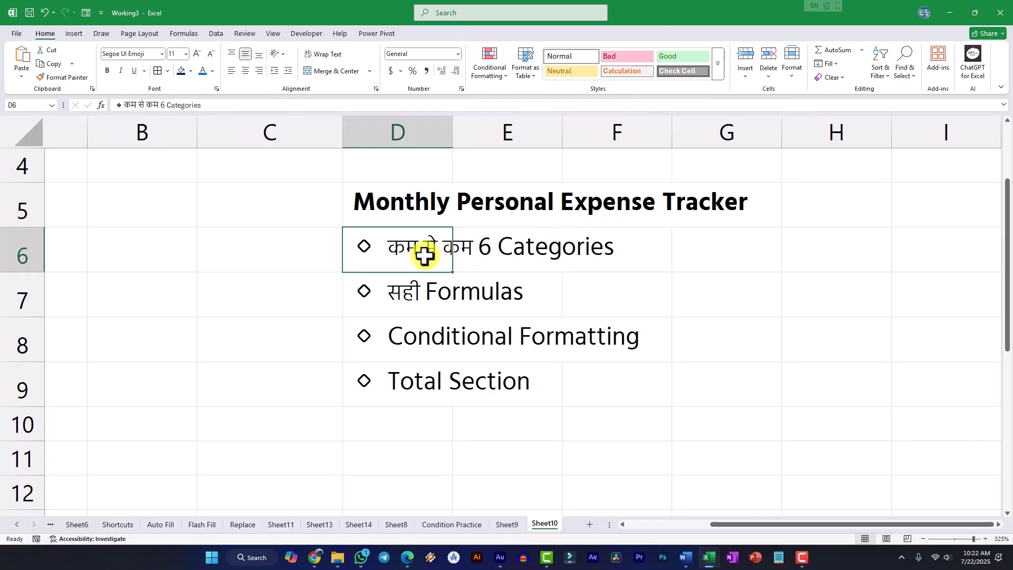
- Return to Sheet9 and examine the Rent, Grocery and Transport entries in the Category column
click(508, 524)
click(477, 524)
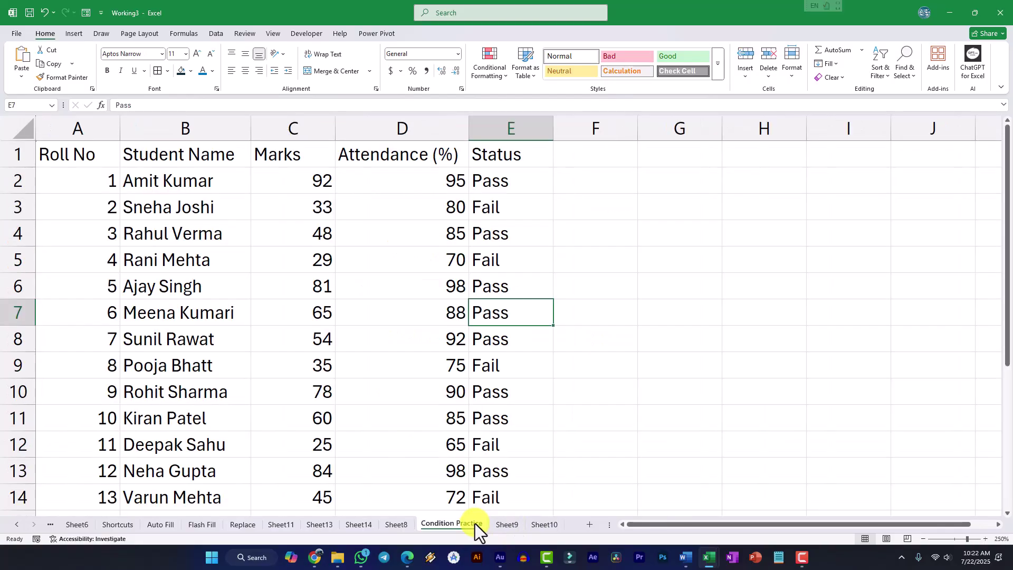
click(509, 524)
scroll(373, 375, up, 8)
click(148, 221)
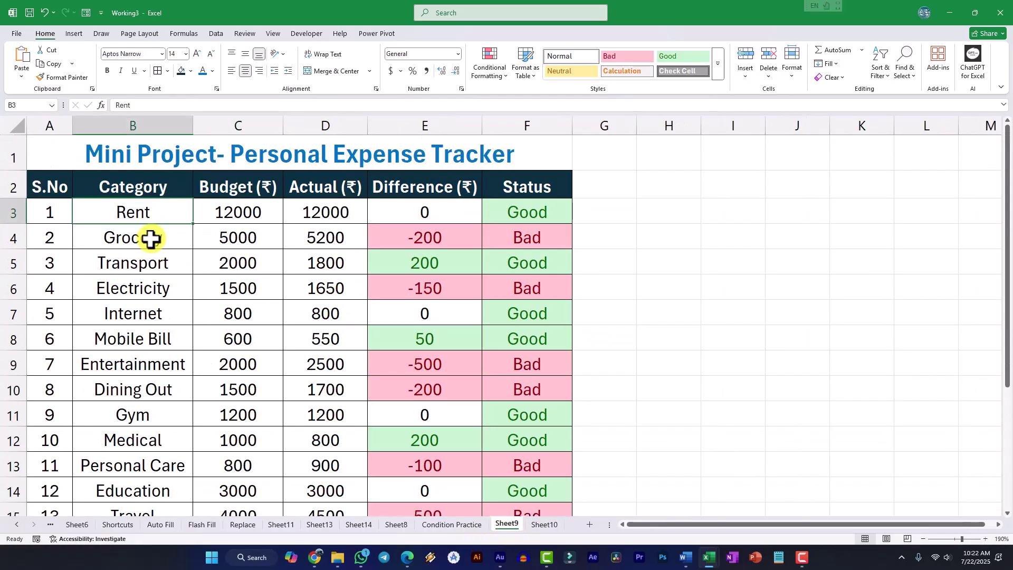
click(152, 242)
click(154, 266)
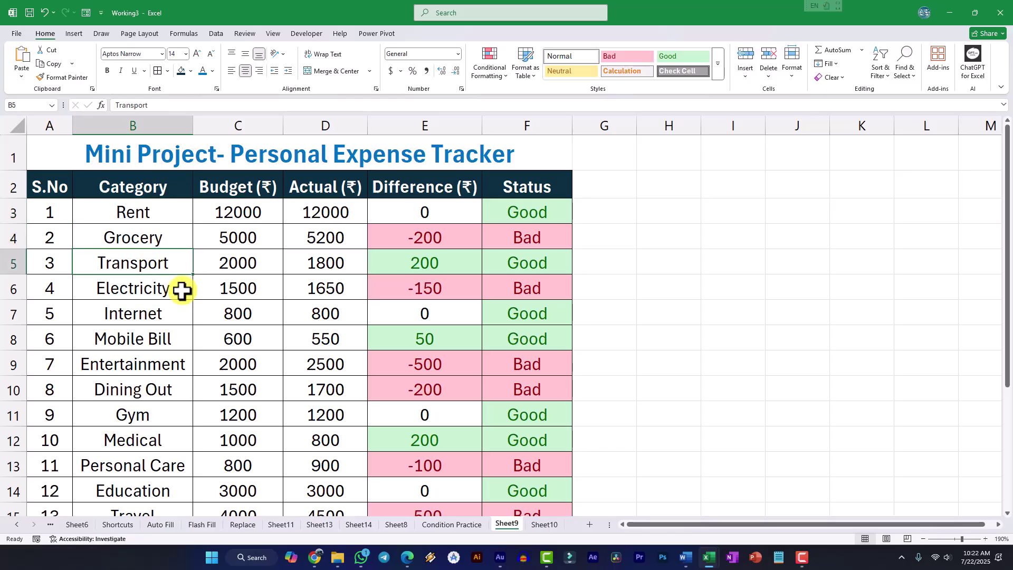
- Examine the formulas, conditional formatting and total section requirements on Sheet10, then select the requirement list in D6:F9
click(543, 523)
click(411, 300)
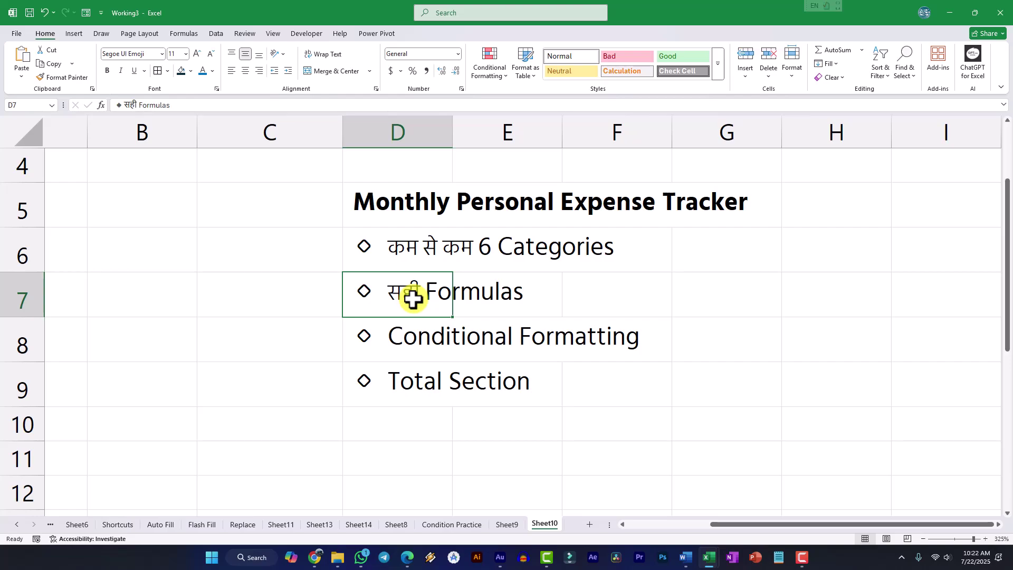
click(412, 331)
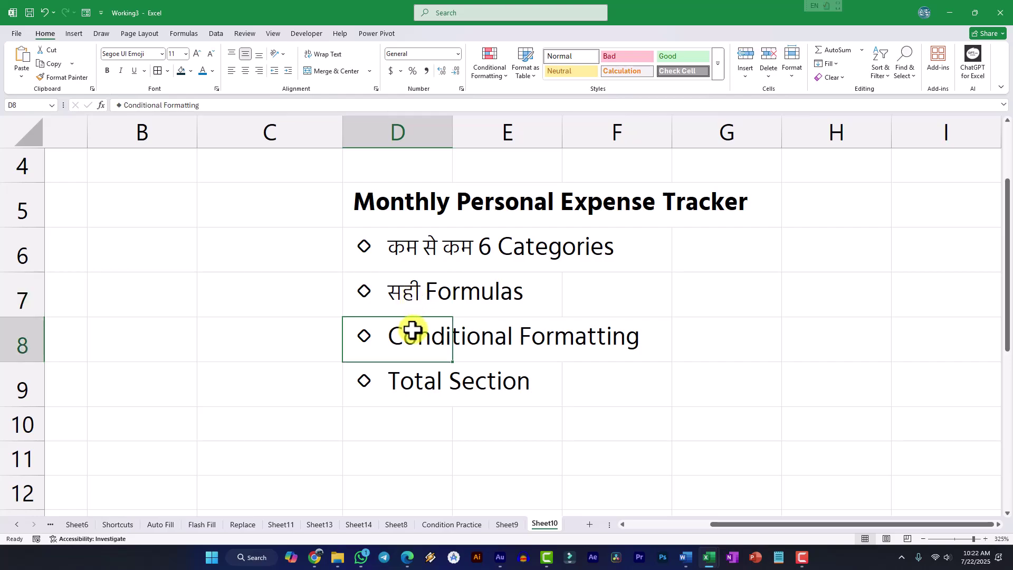
click(415, 385)
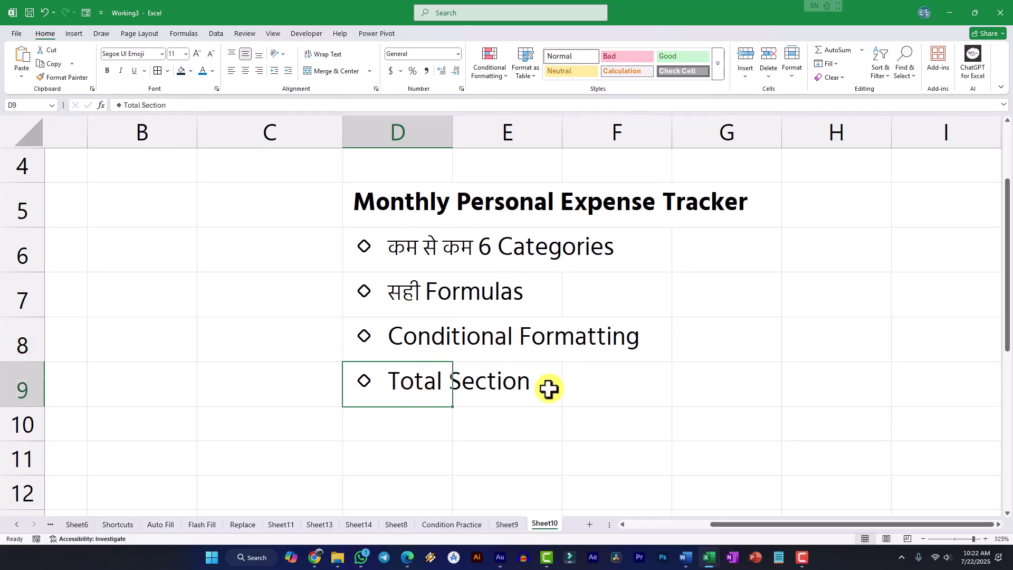
drag(394, 249, 500, 381)
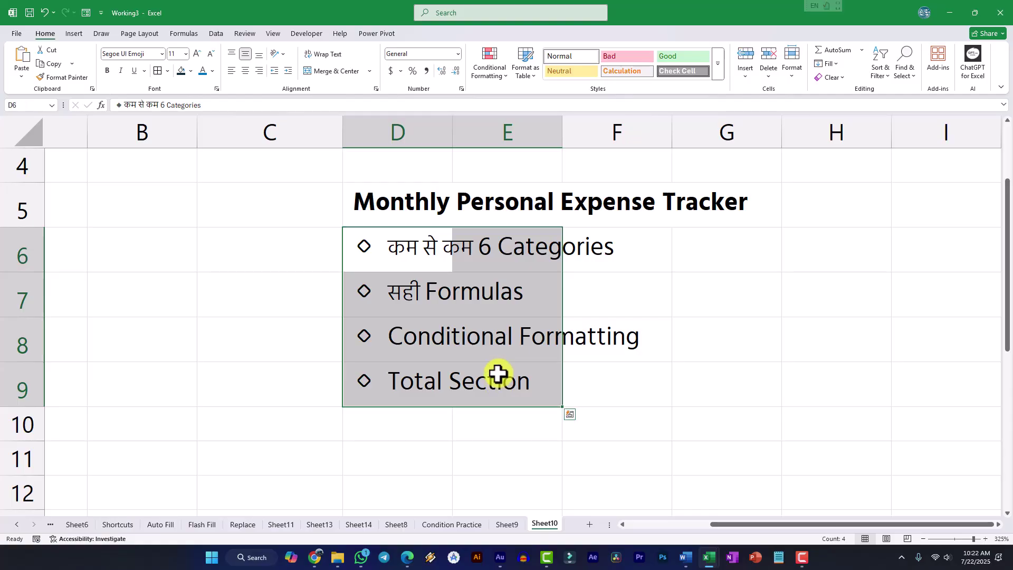
click(502, 358)
drag(403, 269, 611, 396)
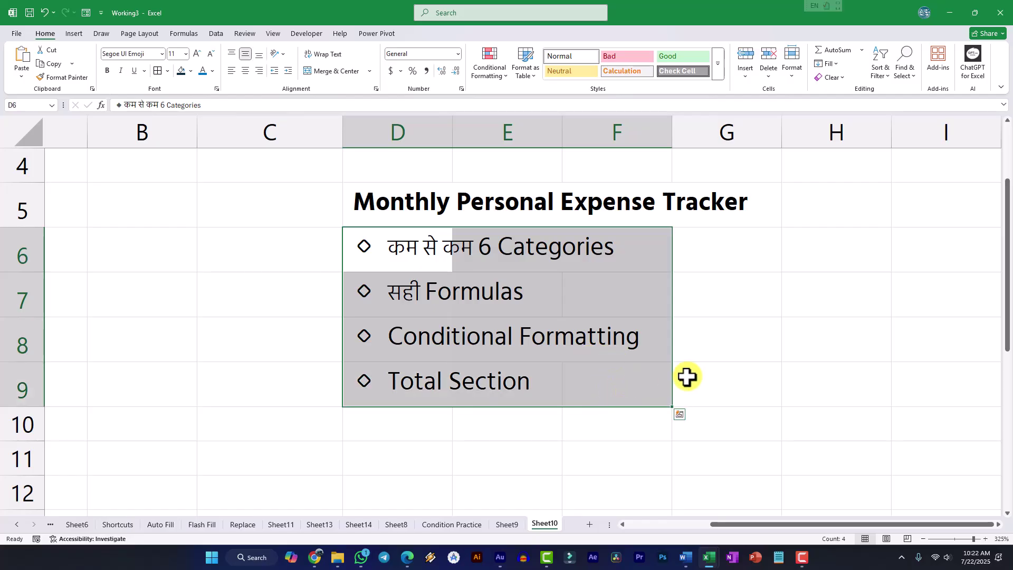
- Go back to Sheet9 and select the expense table A2:F18 from the header row through the Total row
key(ctrl+Page_Up)
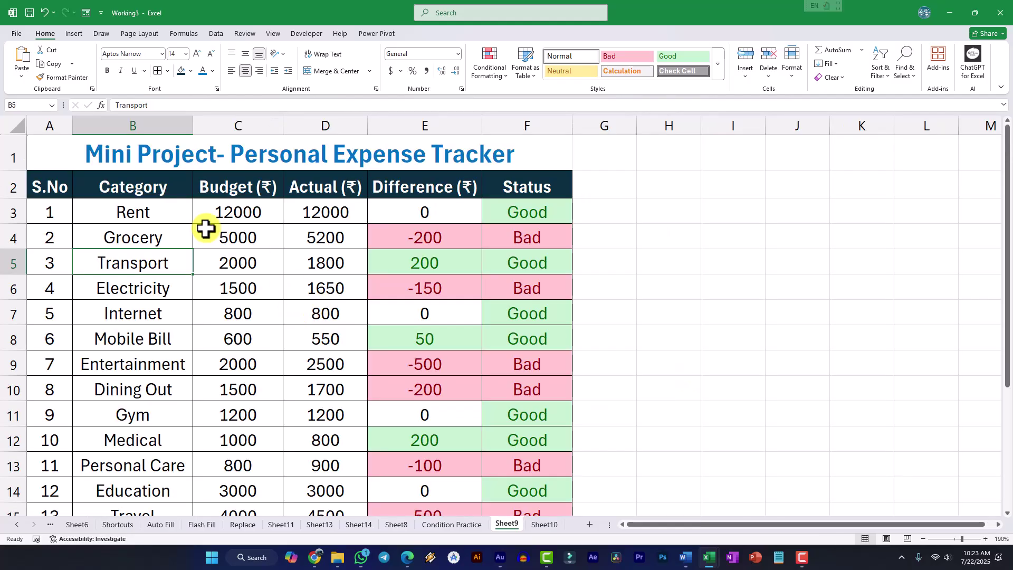
drag(53, 188, 511, 503)
scroll(475, 443, up, 1)
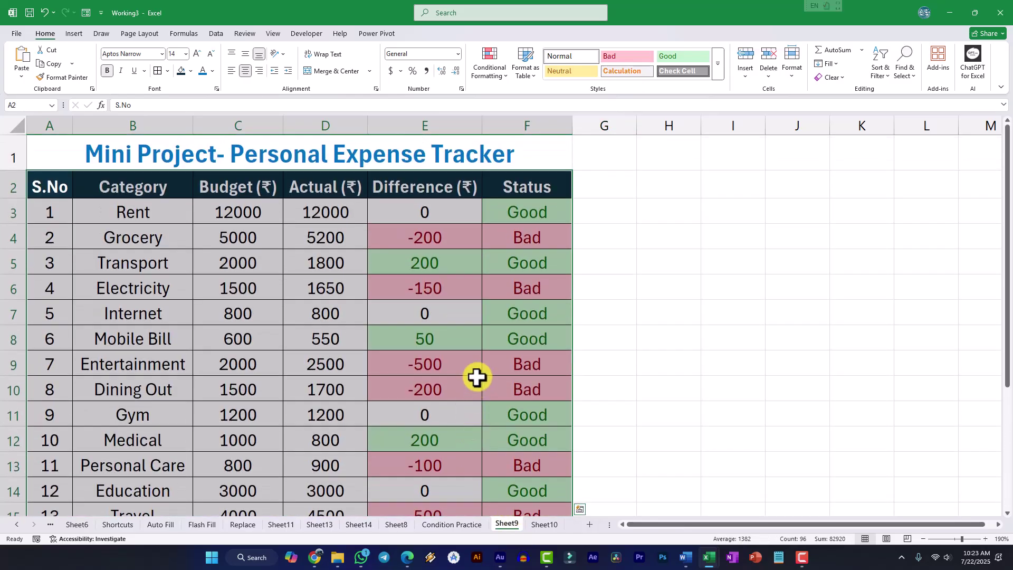
click(289, 217)
drag(61, 188, 501, 498)
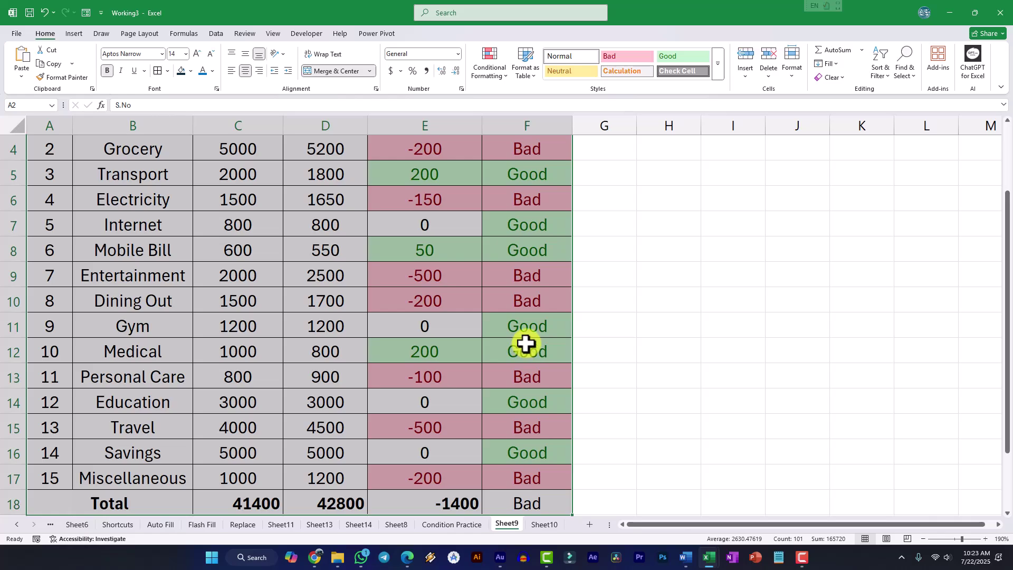